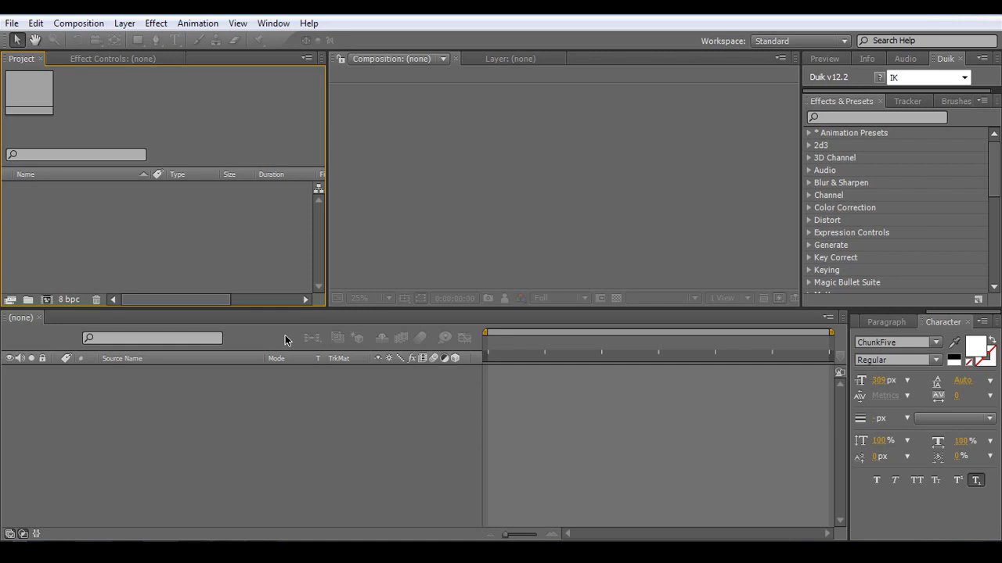
Create a 1280 x 720 composition at 25 frames per second with a duration of 0:00:30:24.
right_click(45, 220)
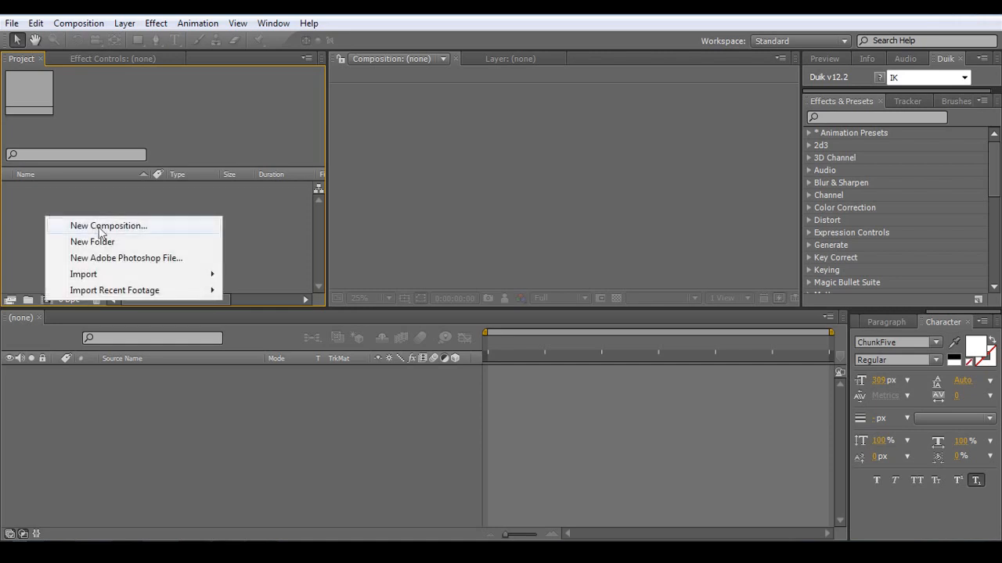
left_click(100, 225)
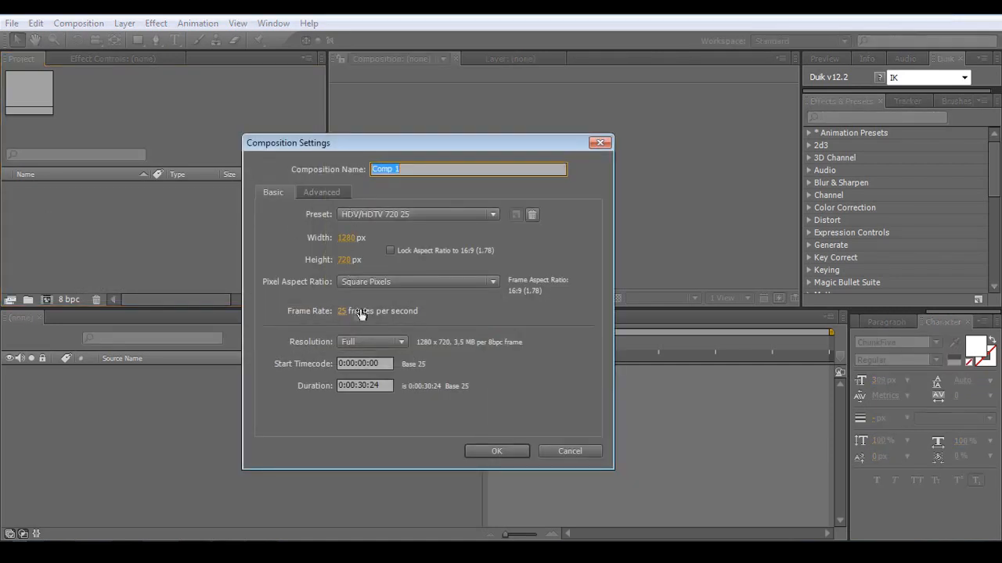
left_click(493, 451)
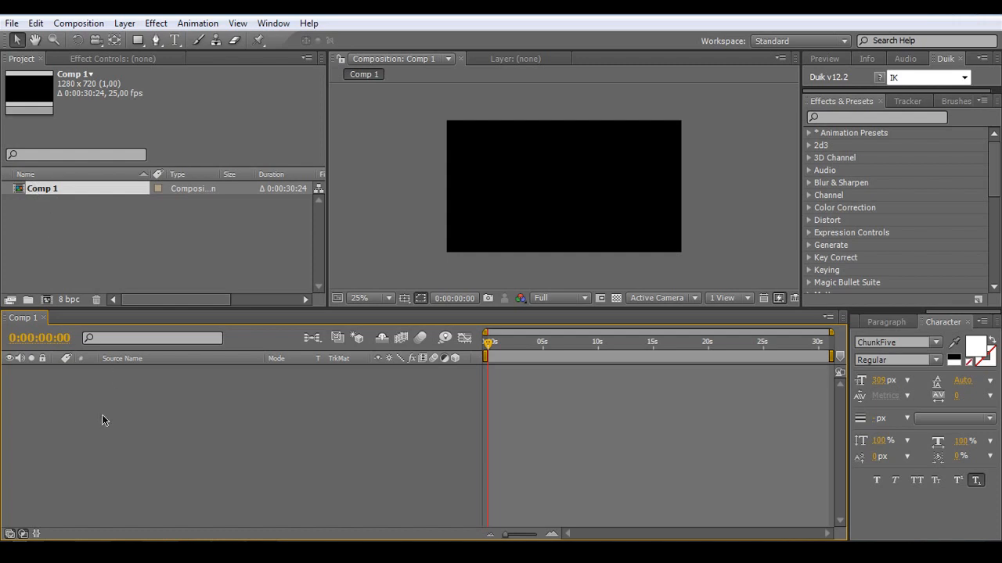
Add a comp-sized dark blue solid layer named FOND.
right_click(174, 414)
mouse_move(245, 399)
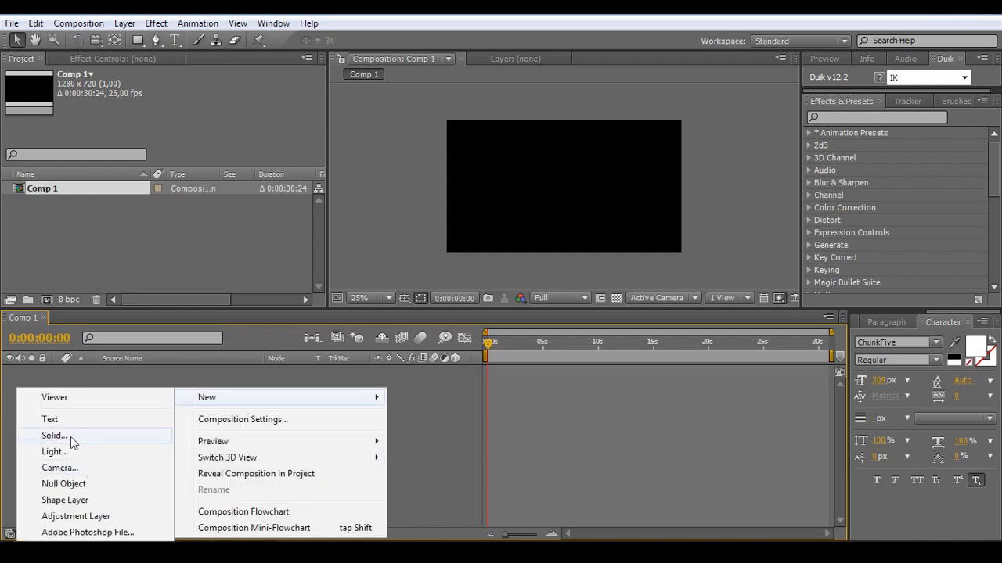
left_click(103, 437)
left_click(139, 253)
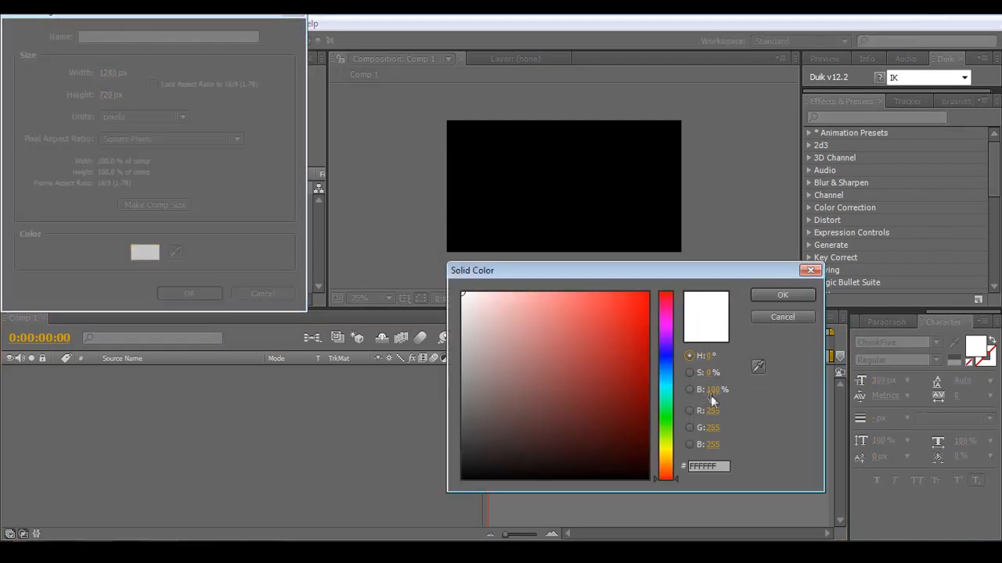
left_click_drag(675, 362, 662, 351)
left_click_drag(638, 439, 615, 430)
left_click(783, 296)
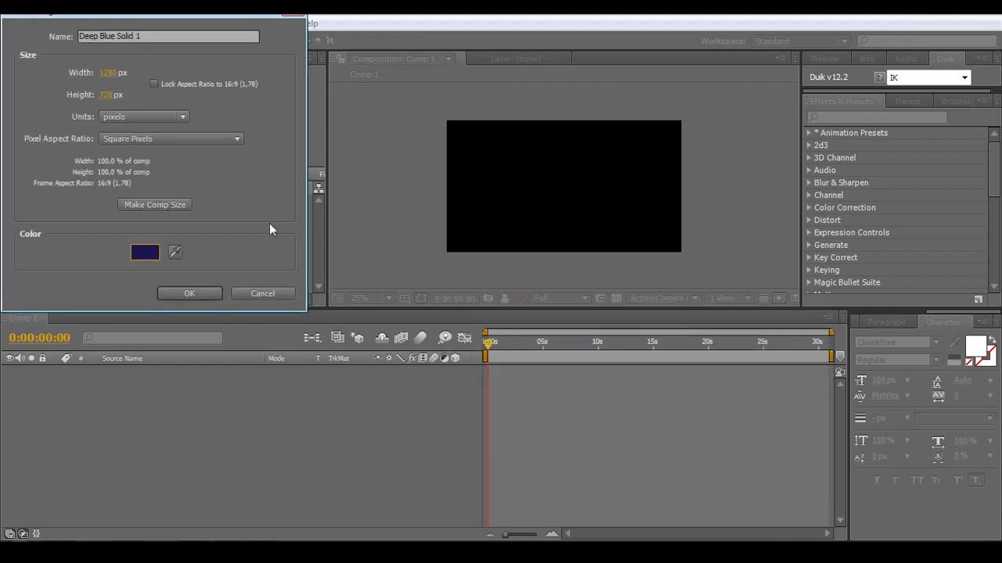
left_click(154, 37)
type("FOND")
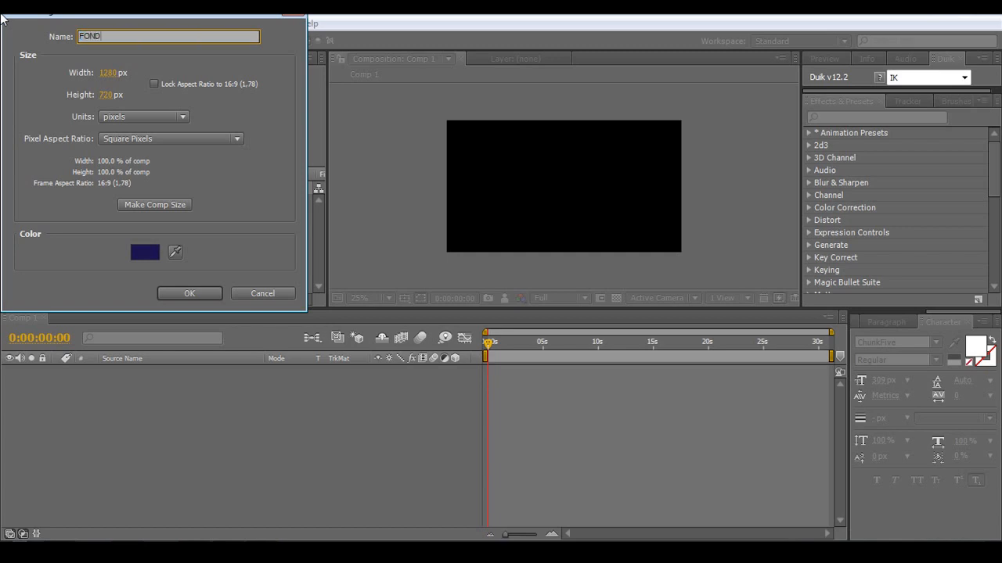
key("Return")
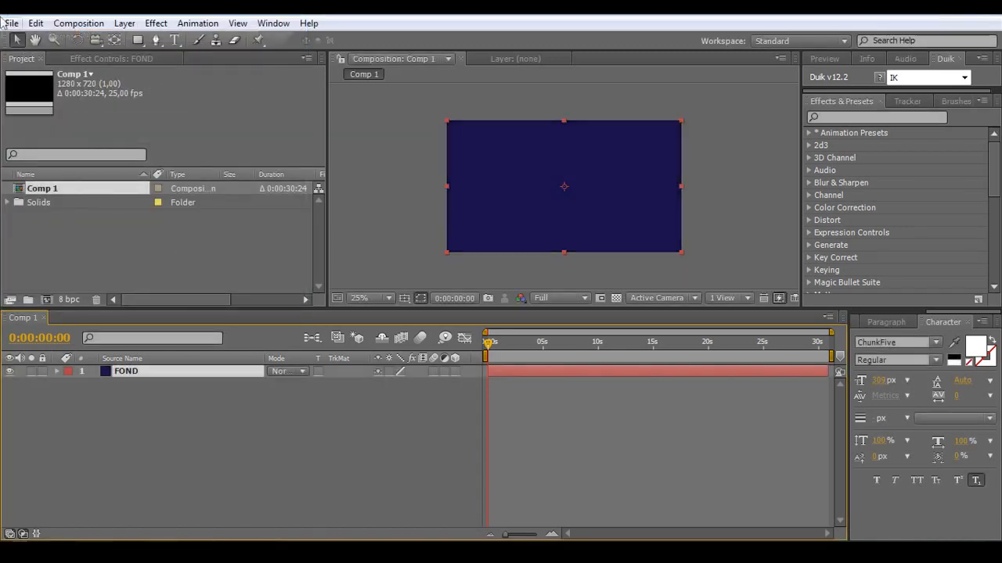
Add a full-frame elliptical mask to the FOND layer and set its mask feather to 350 pixels.
left_click_drag(138, 40, 179, 72)
double_click(138, 42)
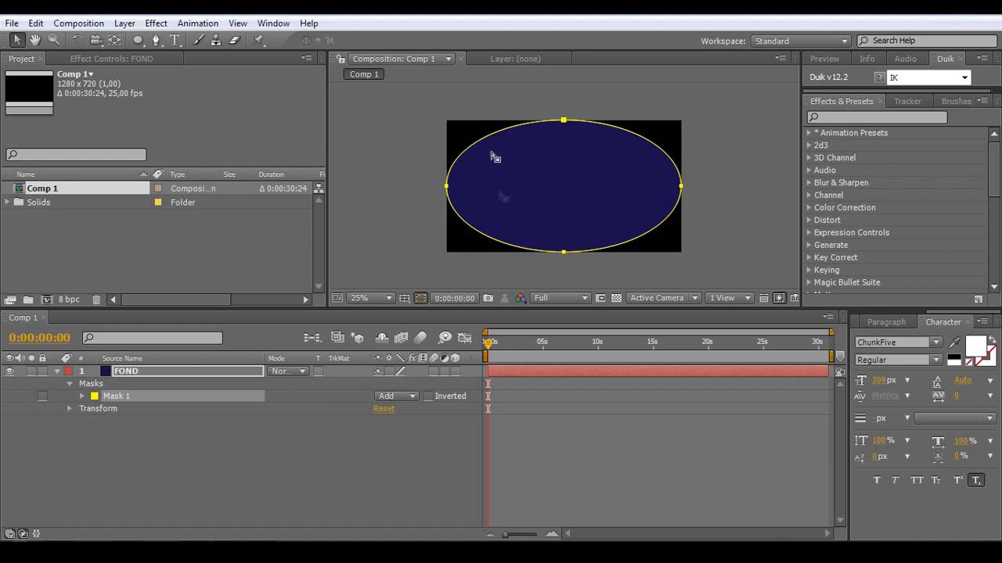
left_click(81, 398)
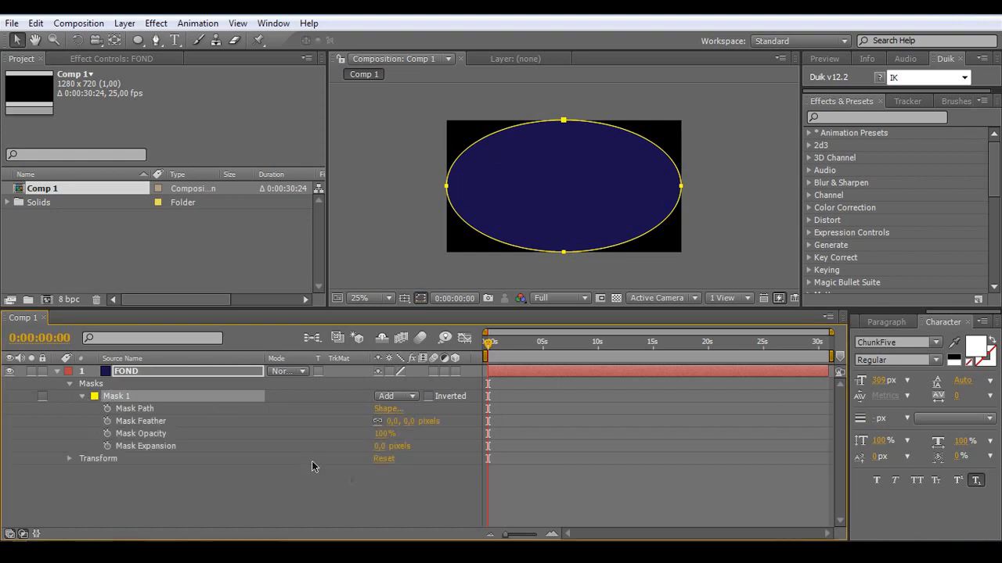
left_click_drag(410, 421, 548, 420)
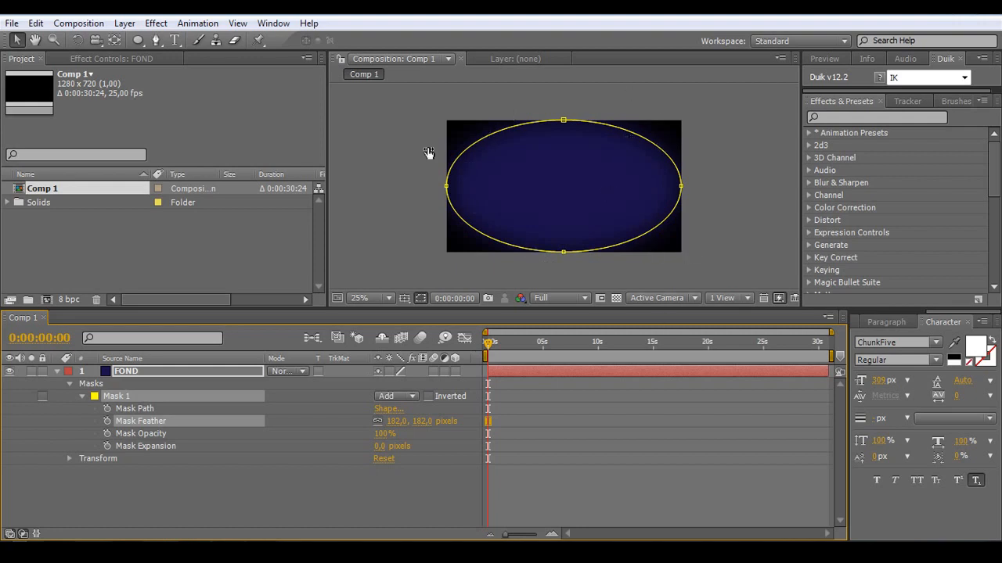
mouse_move(427, 421)
left_mouse_down()
mouse_move(618, 438)
mouse_move(423, 424)
left_mouse_up()
key("Return")
left_click(407, 526)
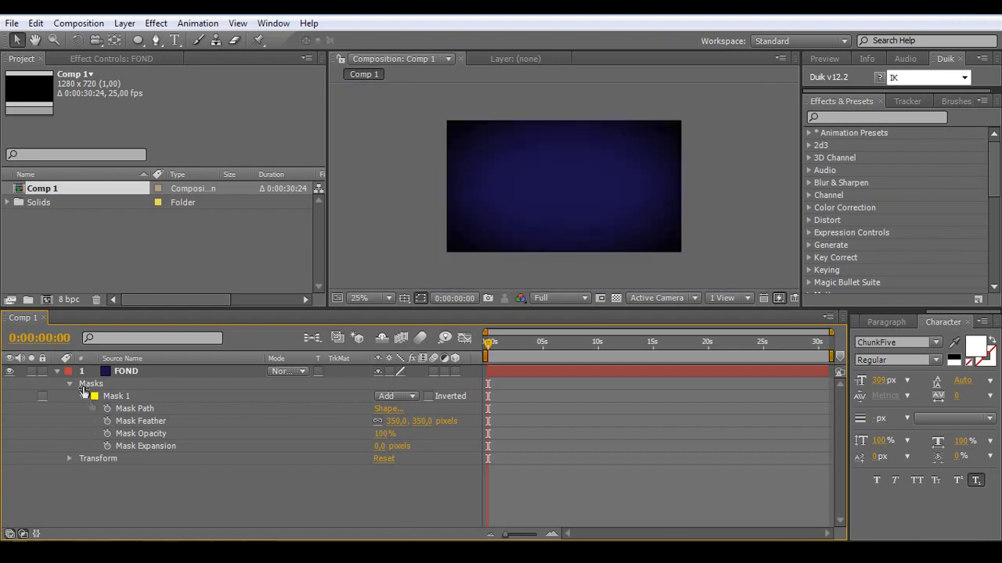
left_click(56, 372)
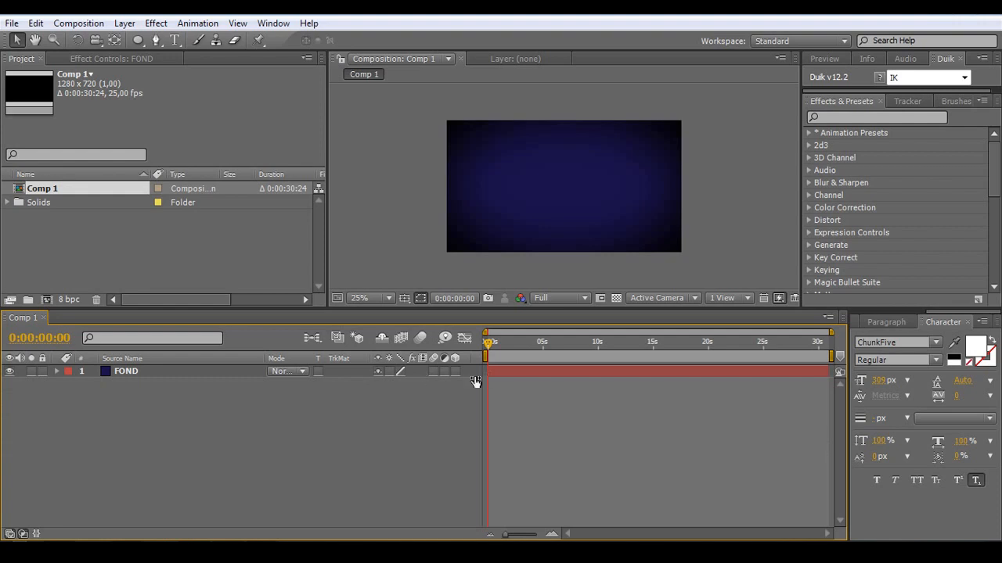
Add a text layer reading TUTO and make both the FOND and text layers 3D.
left_click(454, 371)
right_click(90, 423)
mouse_move(135, 403)
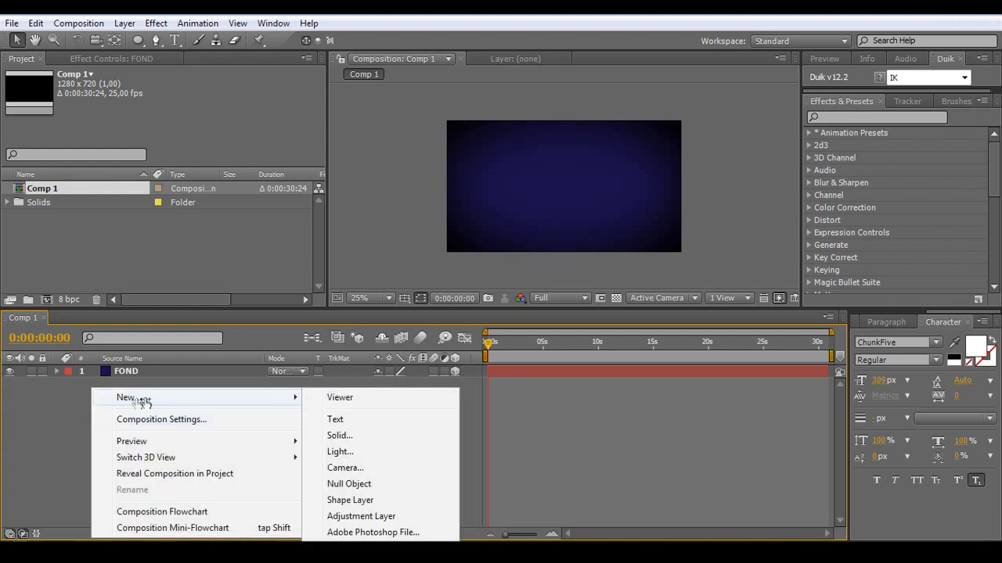
left_click(359, 423)
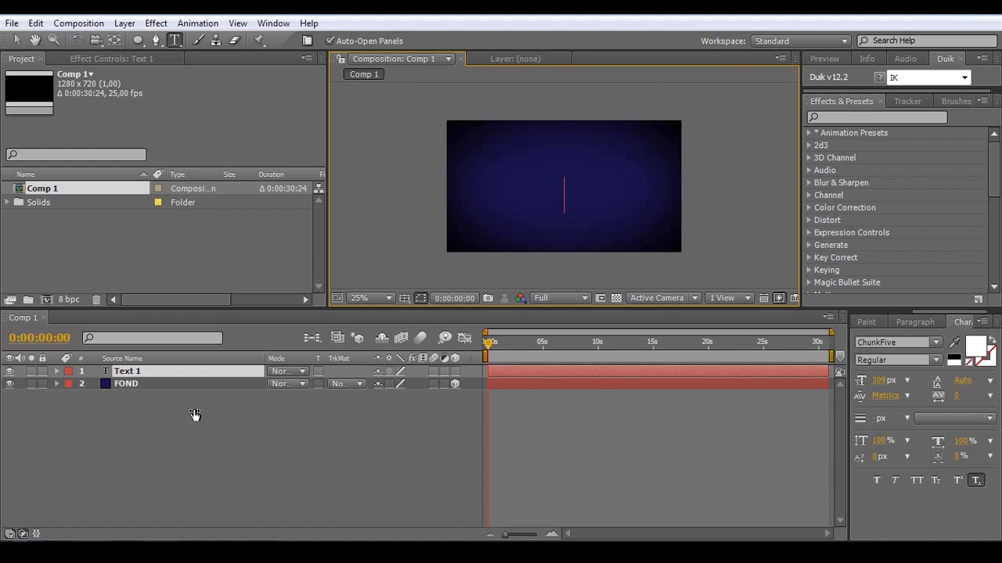
type("TUTO")
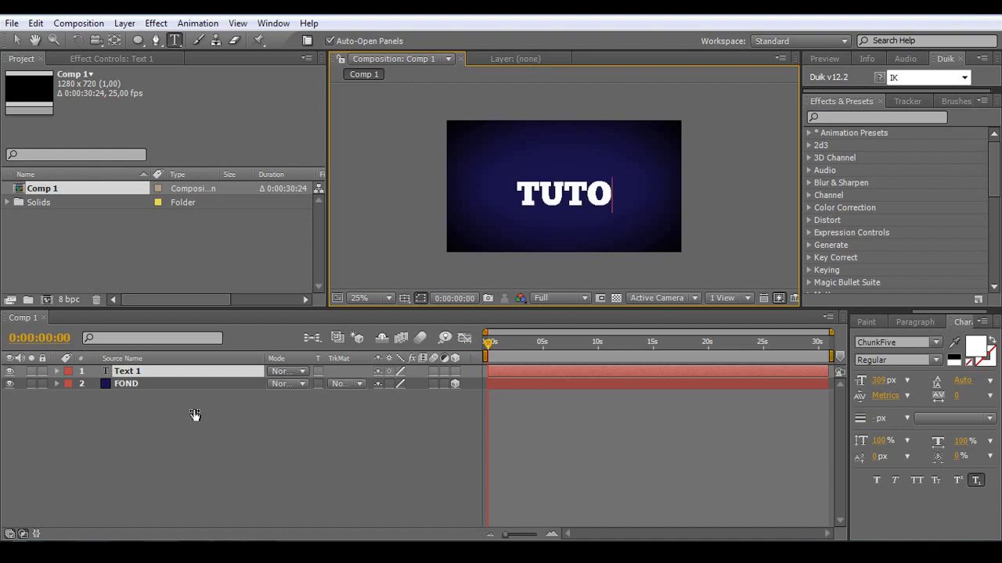
left_click(141, 413)
left_click(124, 371)
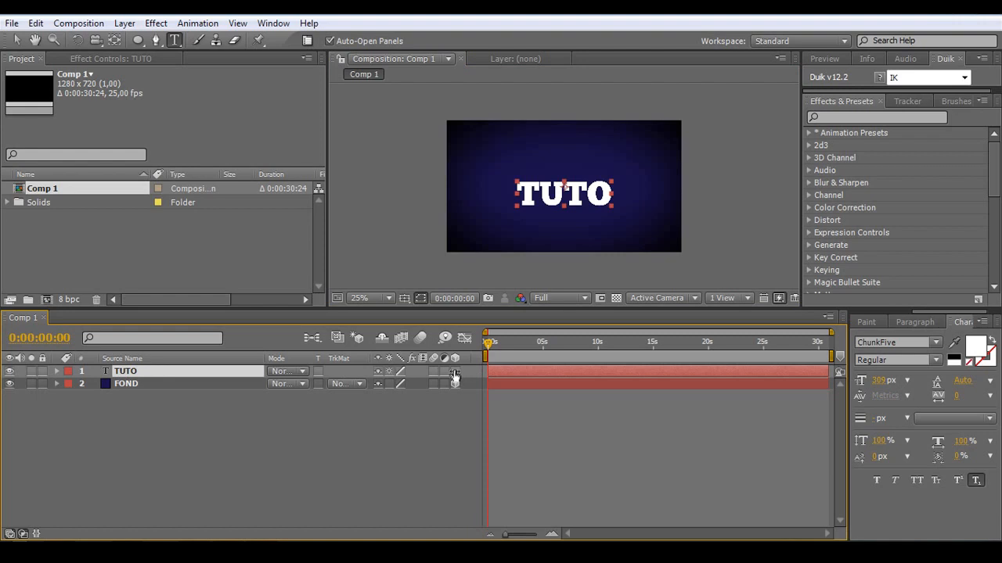
left_click(454, 371)
Enlarge the TUTO text to about 181% and centre it in the frame.
left_click(16, 40)
left_click(514, 180)
left_click_drag(514, 180, 478, 177)
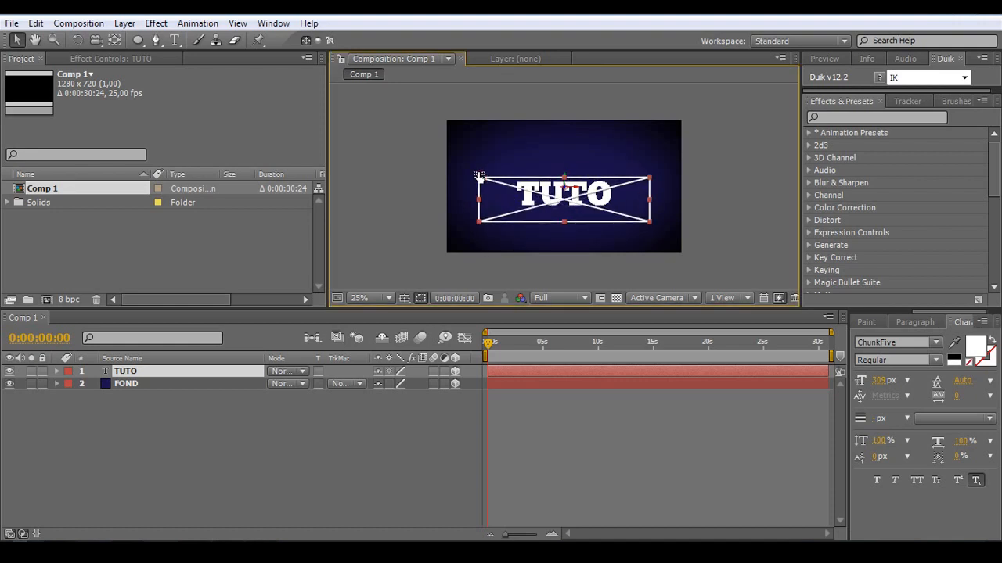
left_click_drag(550, 200, 586, 203)
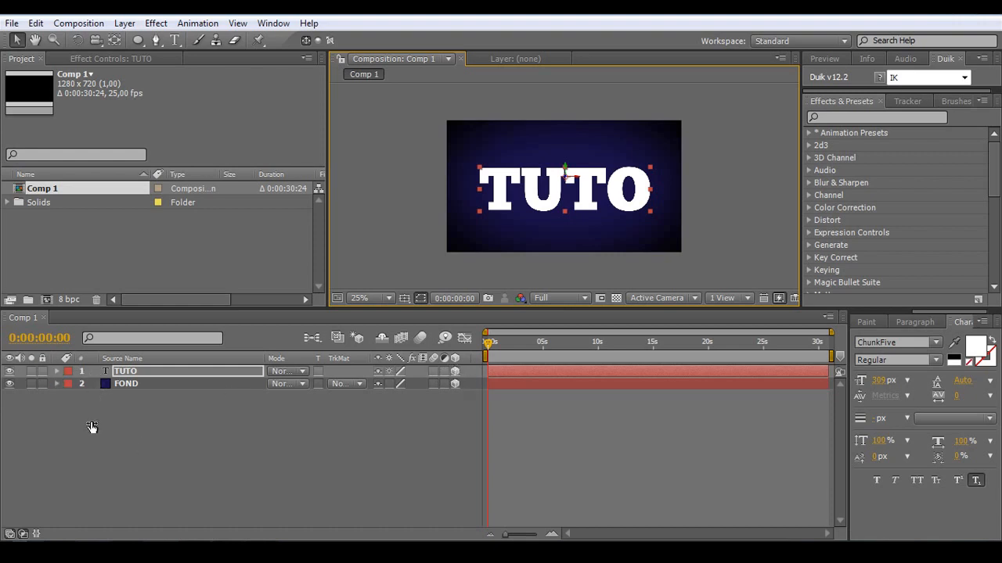
Add a shadow-casting spot light with 80% intensity, 145° cone angle, 50% cone feather, 57% shadow darkness and 42 px shadow diffusion.
right_click(124, 423)
mouse_move(168, 407)
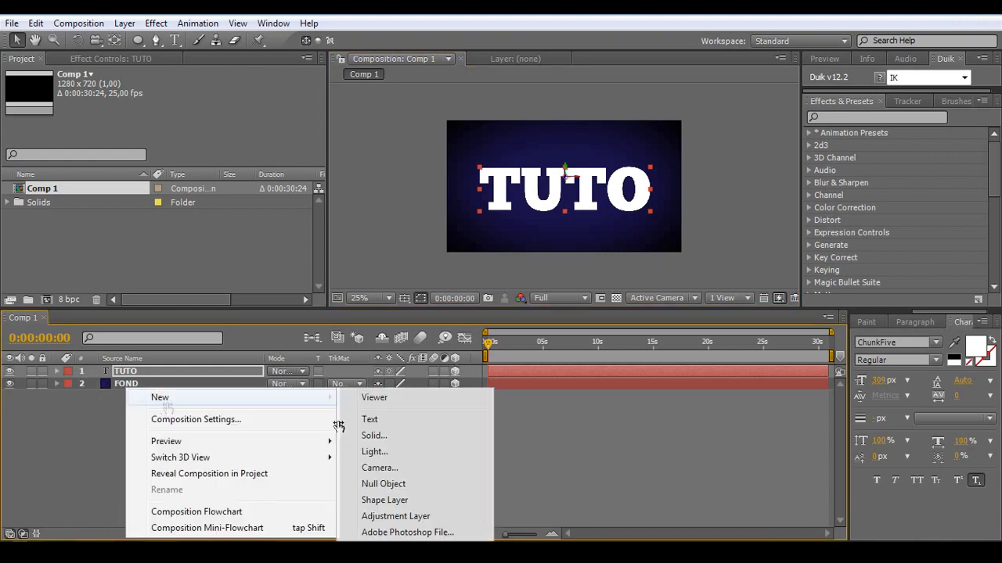
left_click(374, 454)
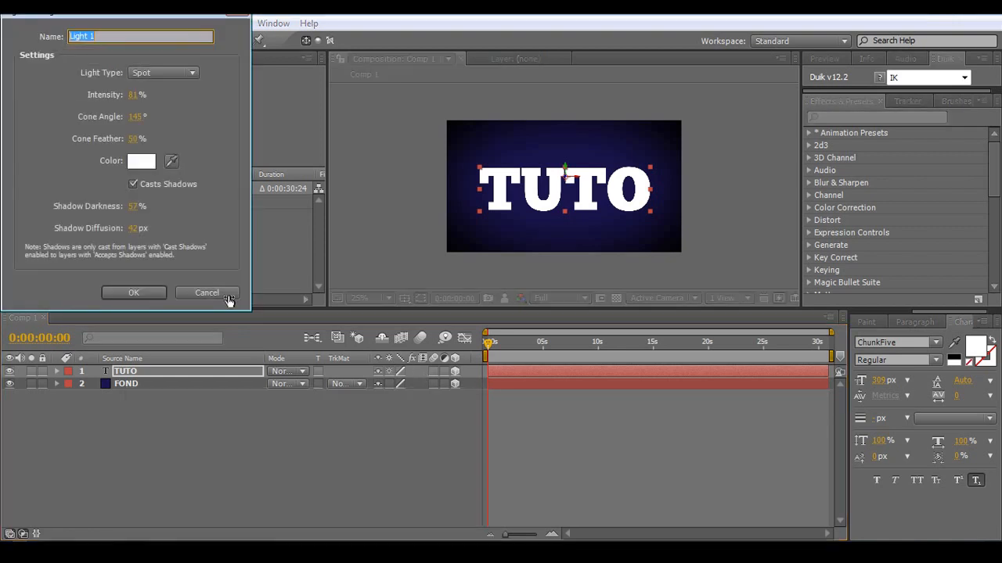
left_click(135, 94)
type("80")
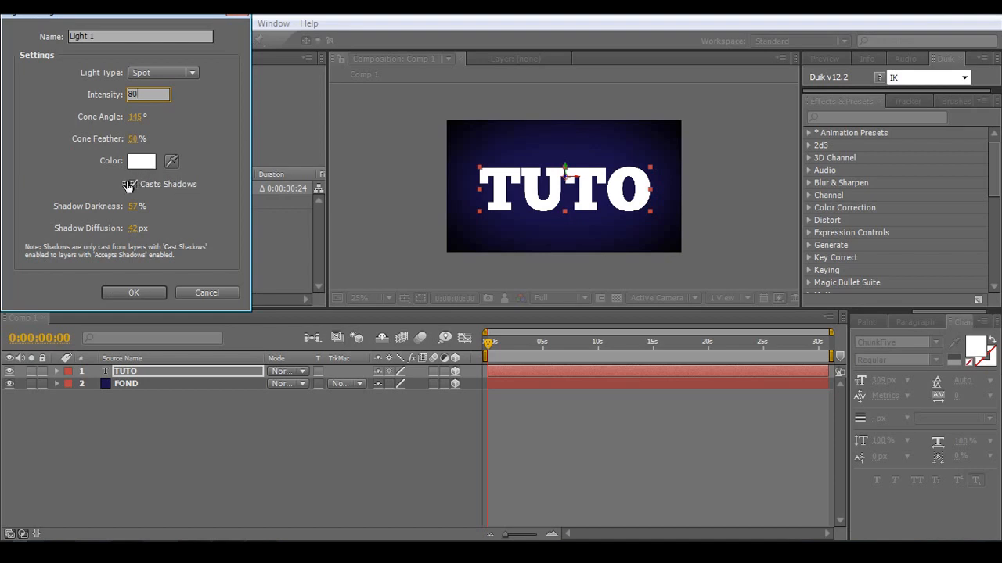
left_click(135, 295)
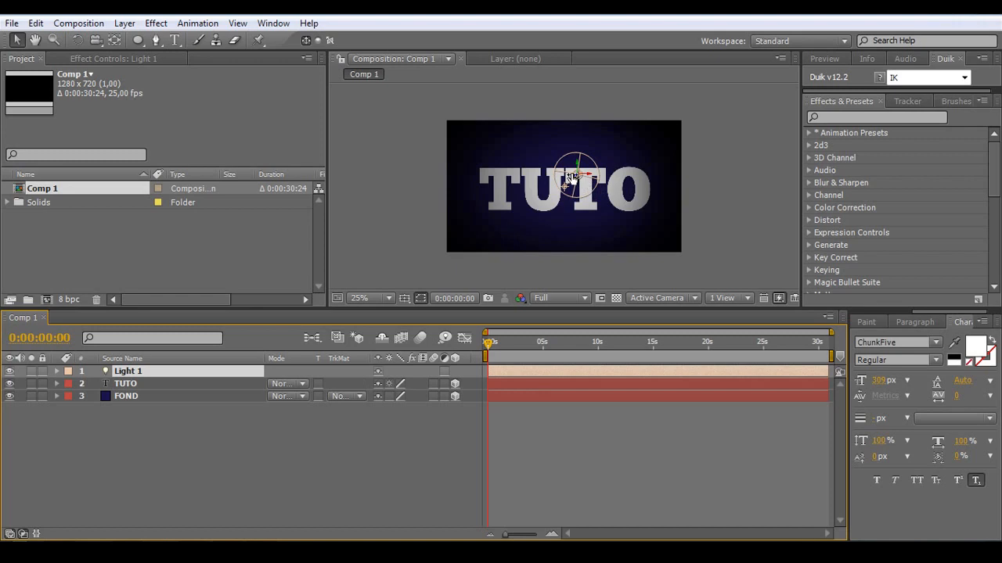
Move the spot light to the frame's upper-right corner and aim its point of interest between the last two letters of TUTO.
left_click_drag(577, 178, 625, 139)
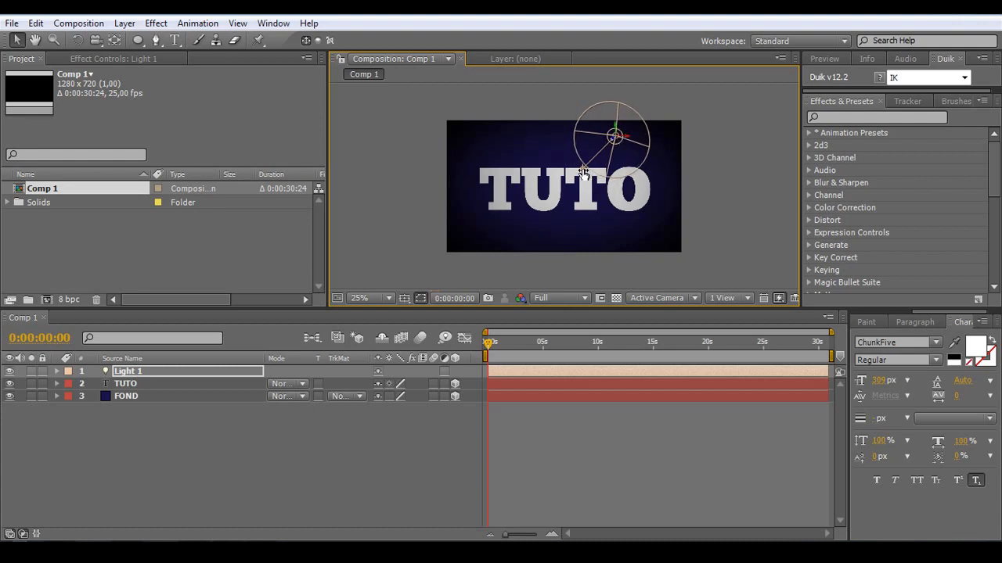
left_click_drag(582, 177, 572, 186)
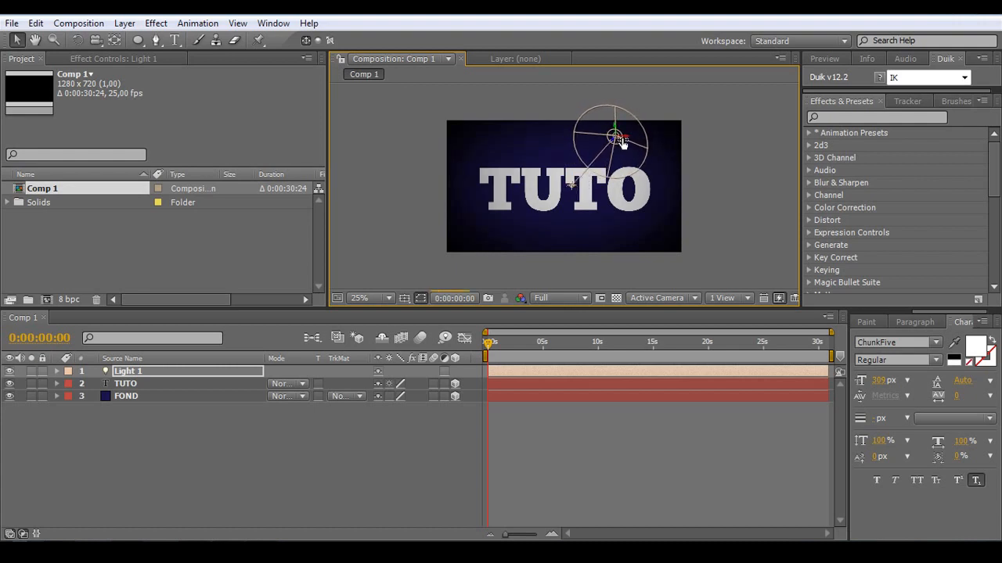
left_click_drag(622, 141, 658, 144)
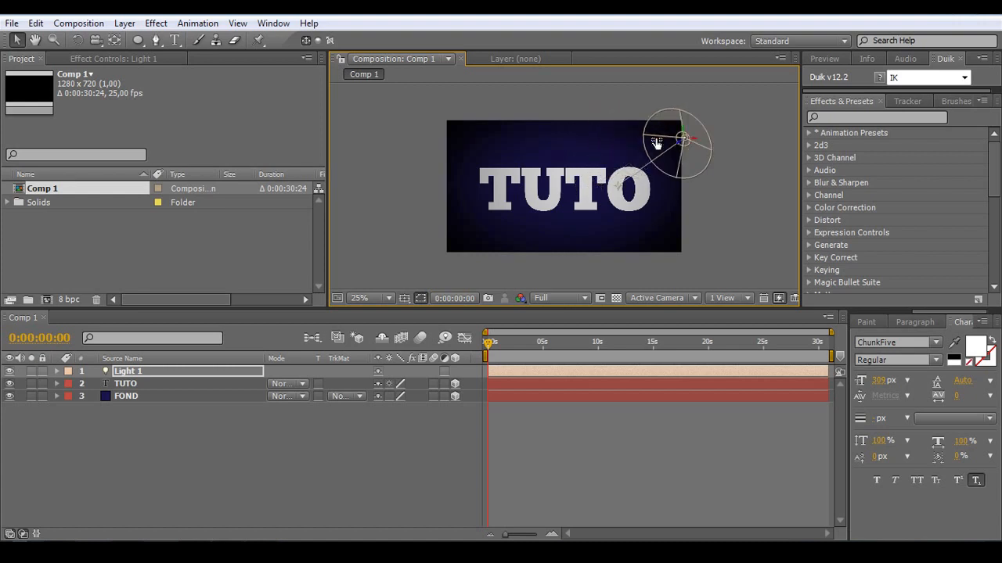
left_click_drag(617, 188, 609, 187)
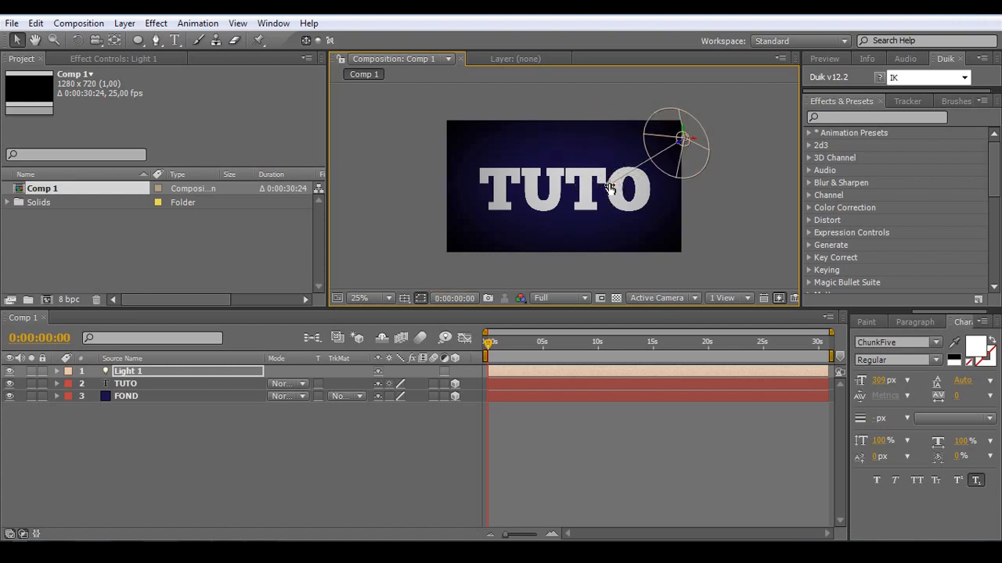
left_click(134, 427)
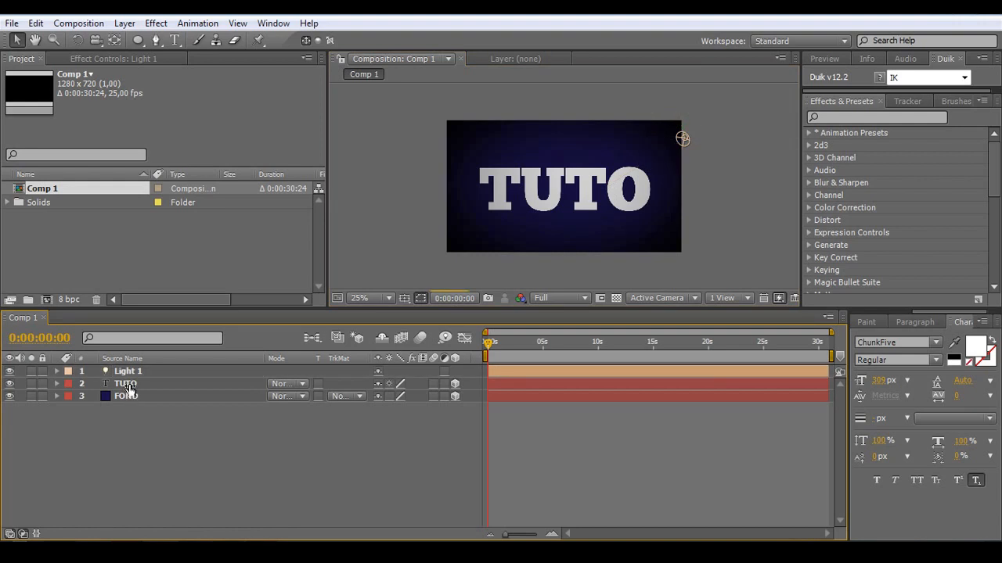
Set the TUTO layer's Z position to -20 to separate it from the background.
left_click(127, 384)
key("p")
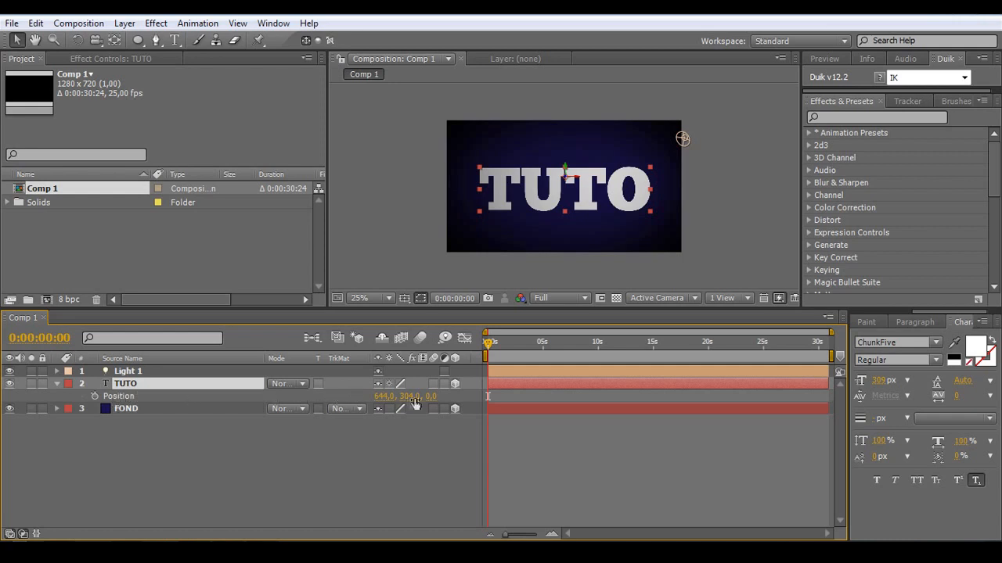
left_click_drag(431, 403, 420, 401)
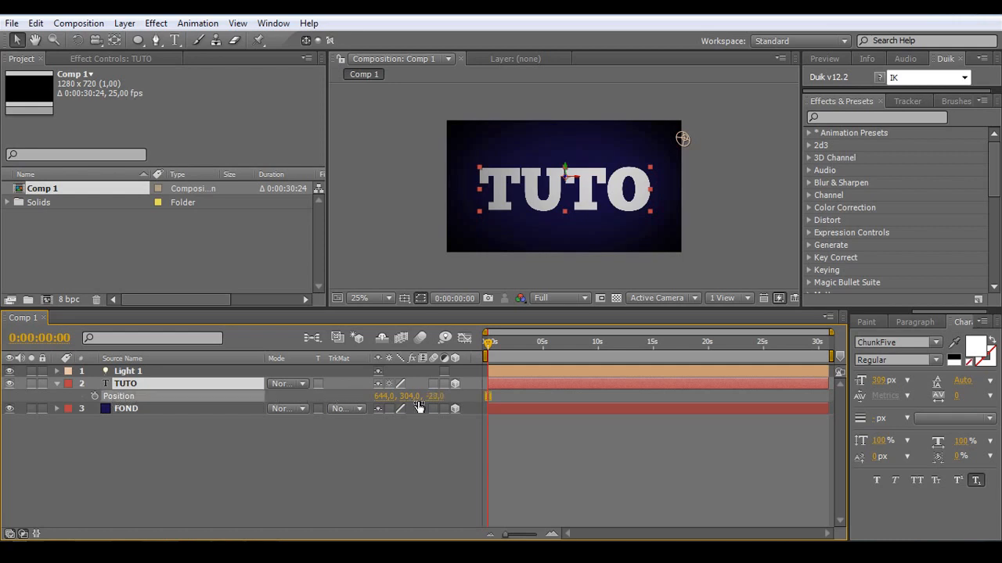
left_click_drag(440, 402, 434, 403)
left_click(432, 397)
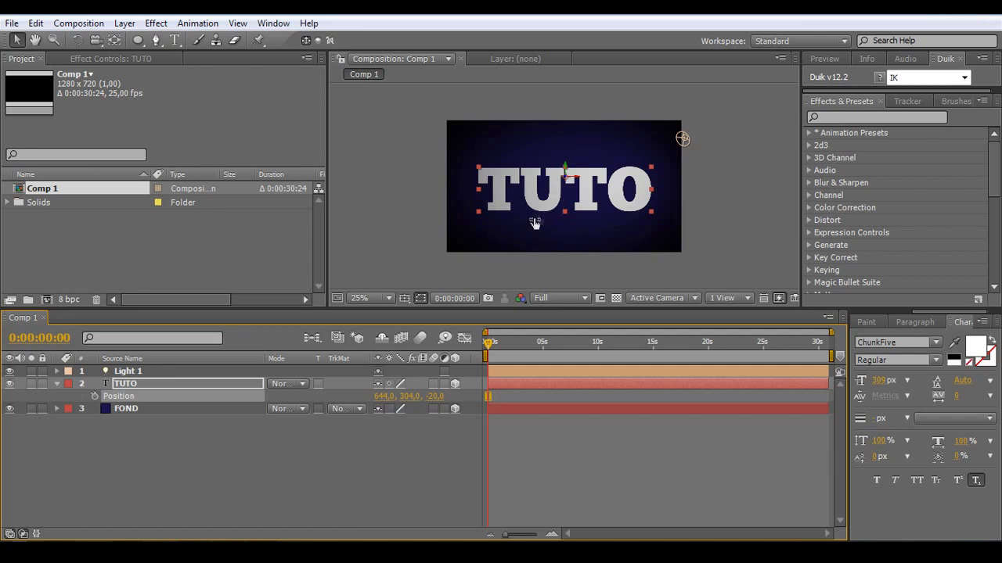
Turn on Casts Shadows in the TUTO layer's material options and check the shadow up close.
left_click(56, 385)
left_click(56, 384)
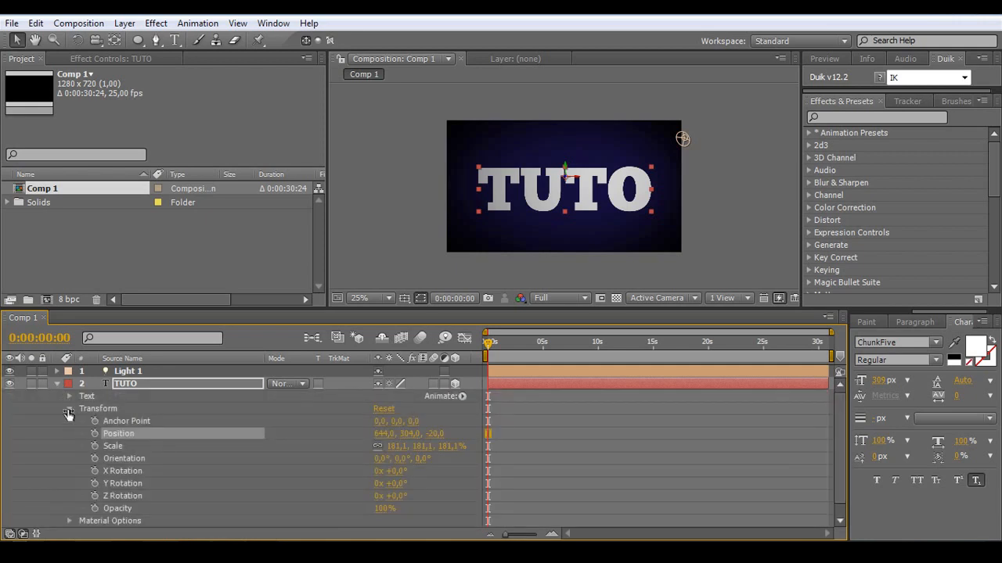
left_click(69, 410)
left_click(69, 423)
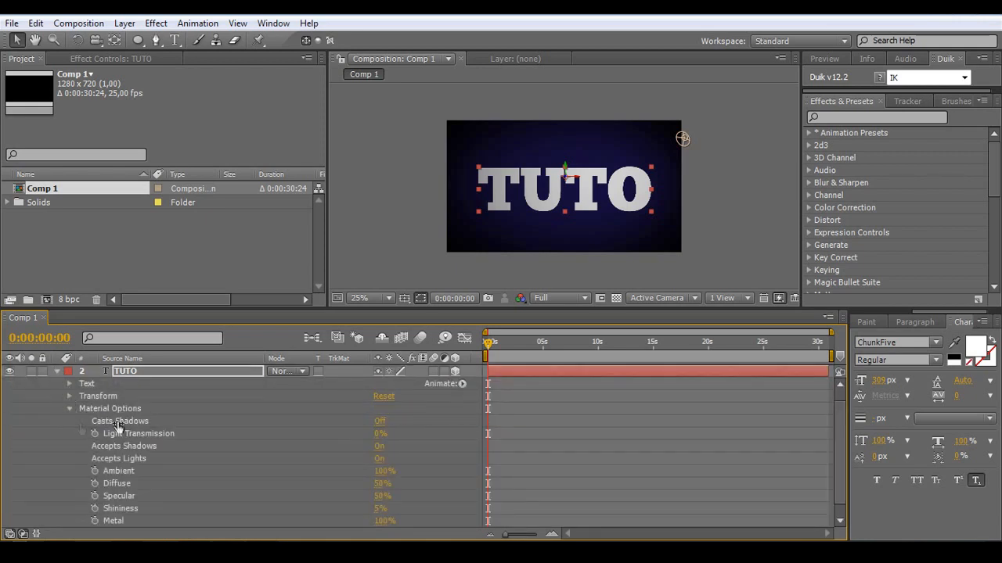
left_click(380, 408)
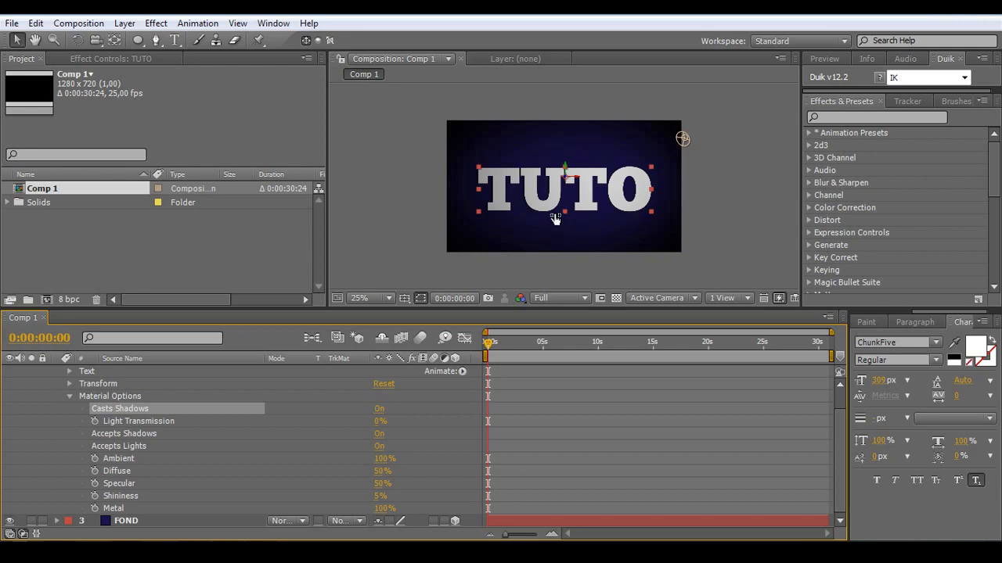
scroll(572, 207, "up", 2)
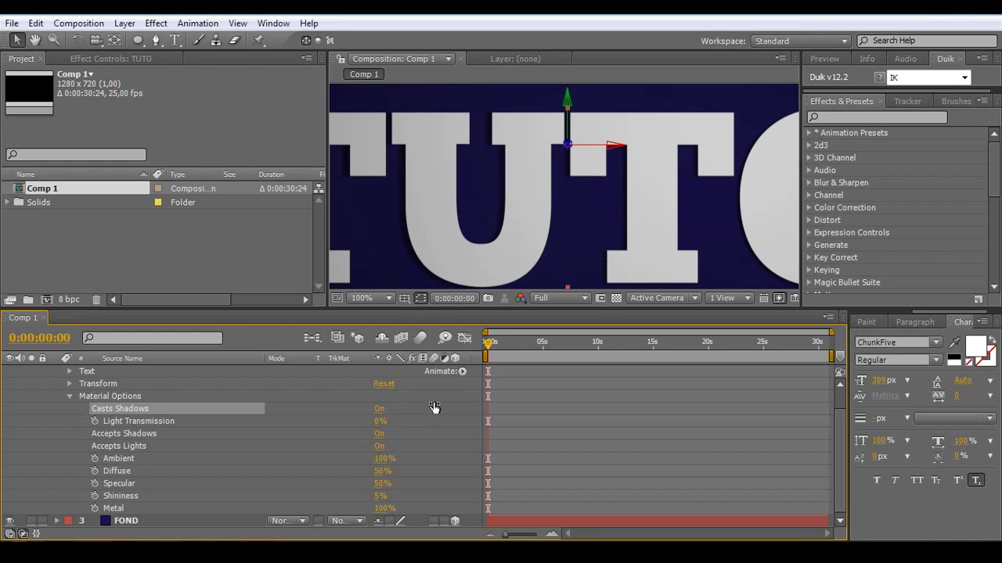
Set the TUTO layer's Z position to -58 to widen its gap from the background.
scroll(433, 402, "up", 1)
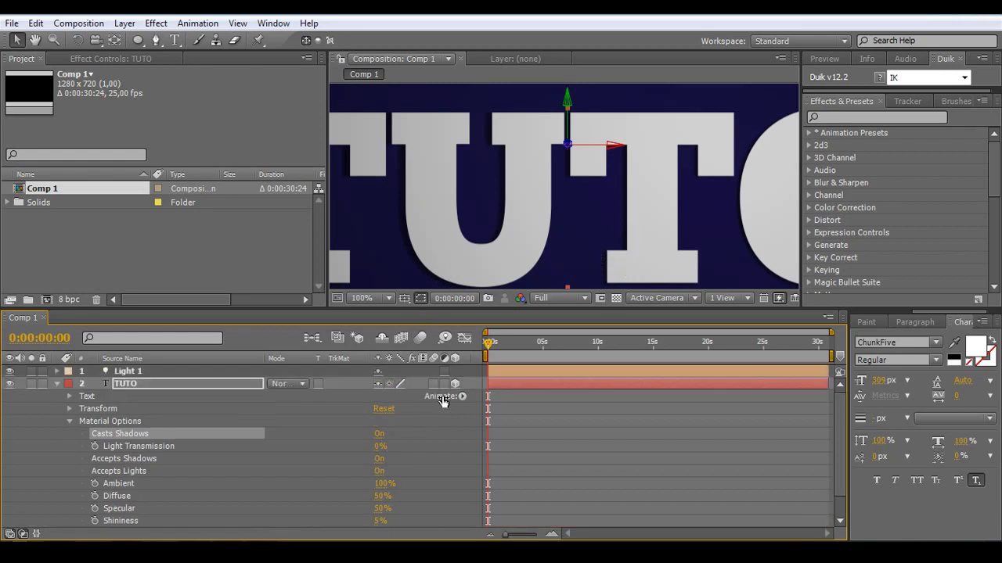
left_click(70, 422)
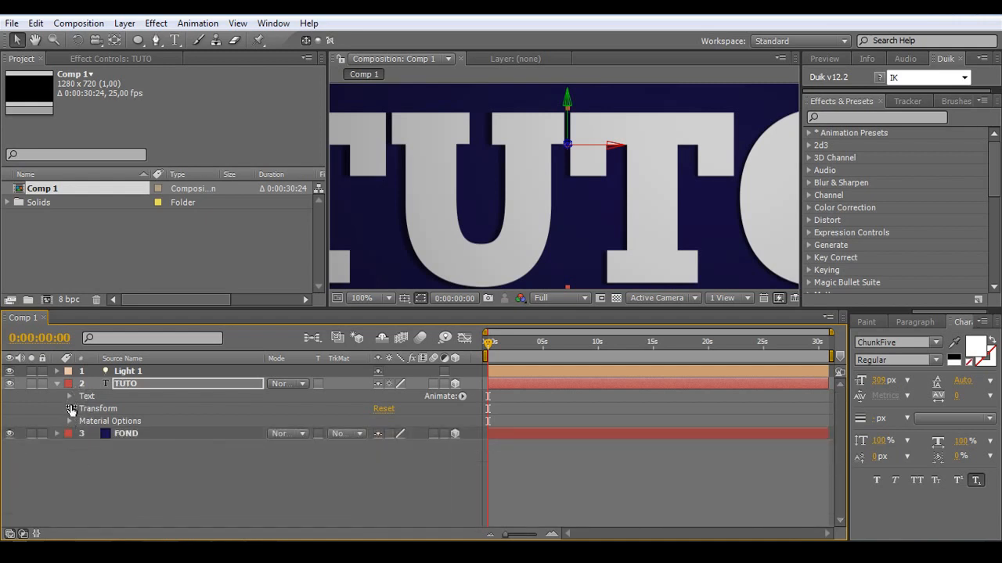
left_click(70, 409)
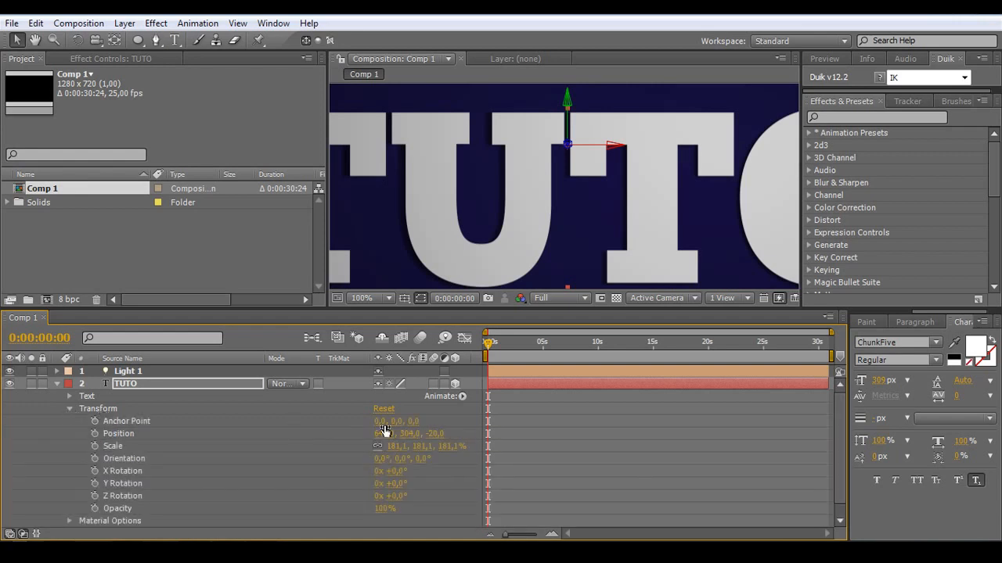
left_click_drag(439, 436, 409, 436)
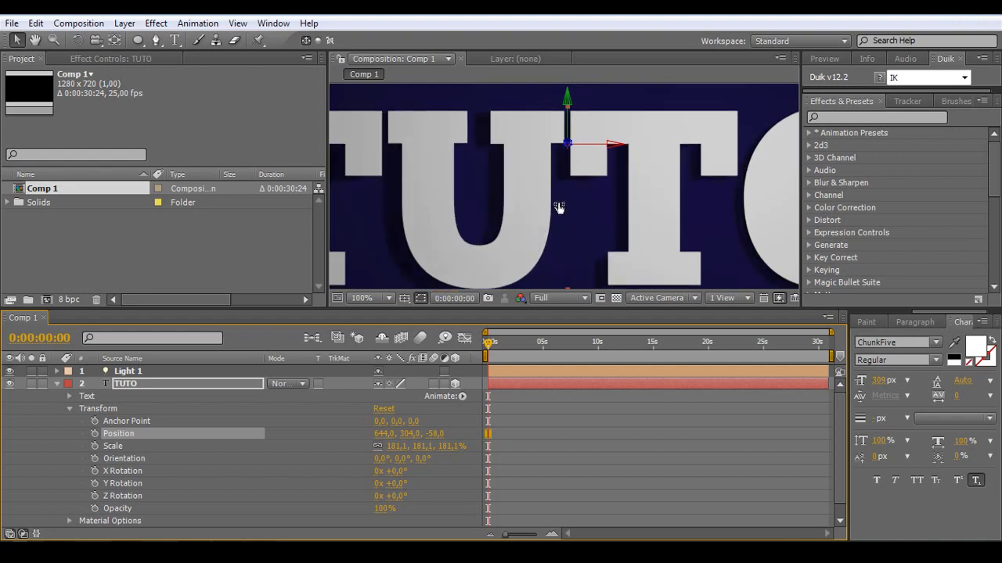
scroll(555, 183, "down", 2)
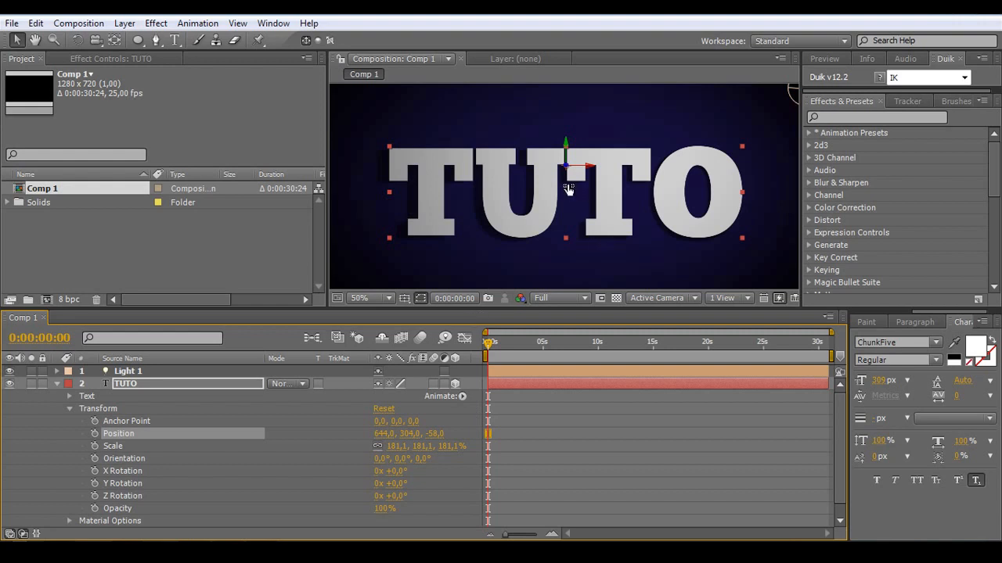
left_click(56, 383)
Add a custom camera with a 75 mm focal length and set the composition's preview resolution to Auto.
right_click(99, 447)
mouse_move(164, 398)
left_click(350, 467)
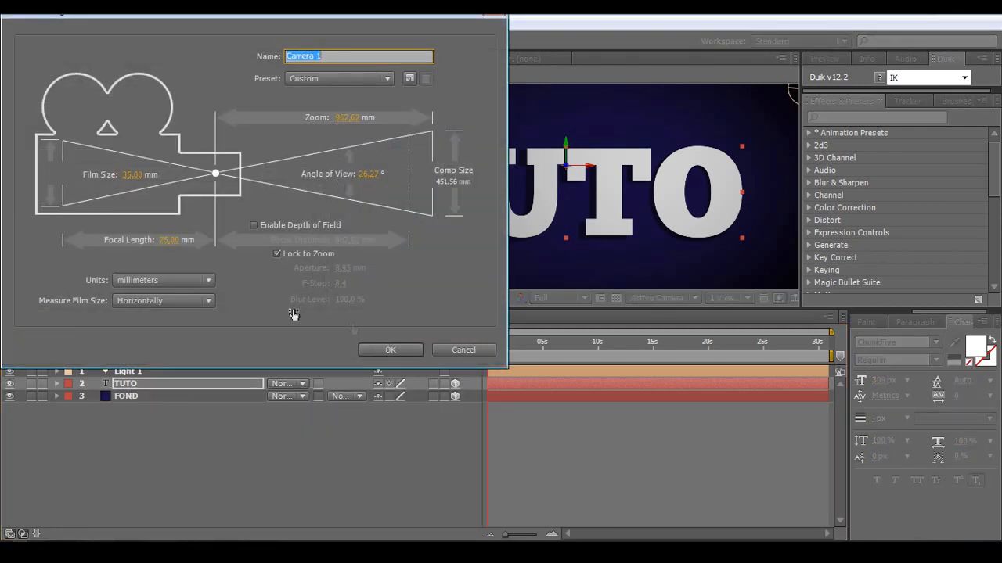
left_click(392, 352)
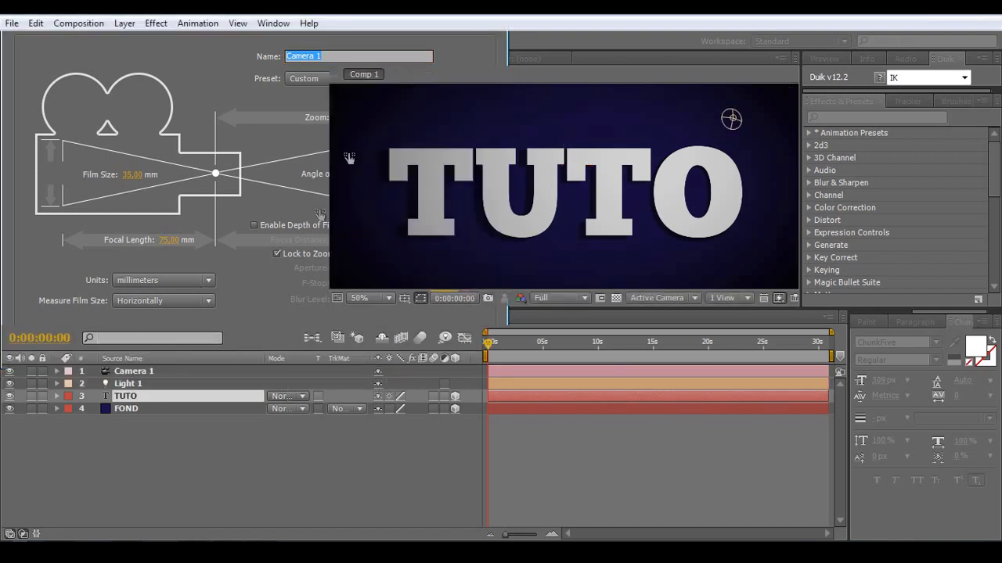
left_click(548, 300)
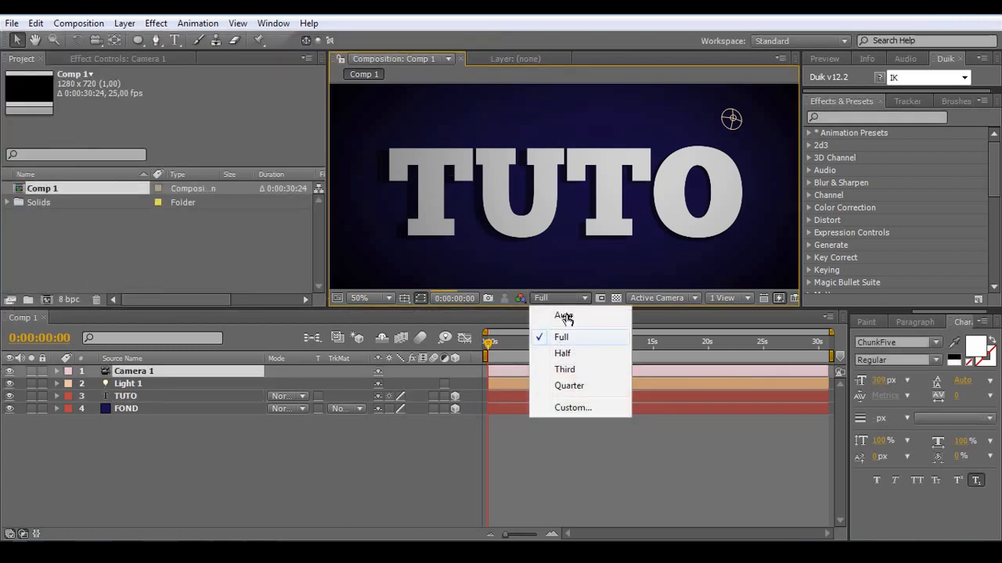
left_click(563, 317)
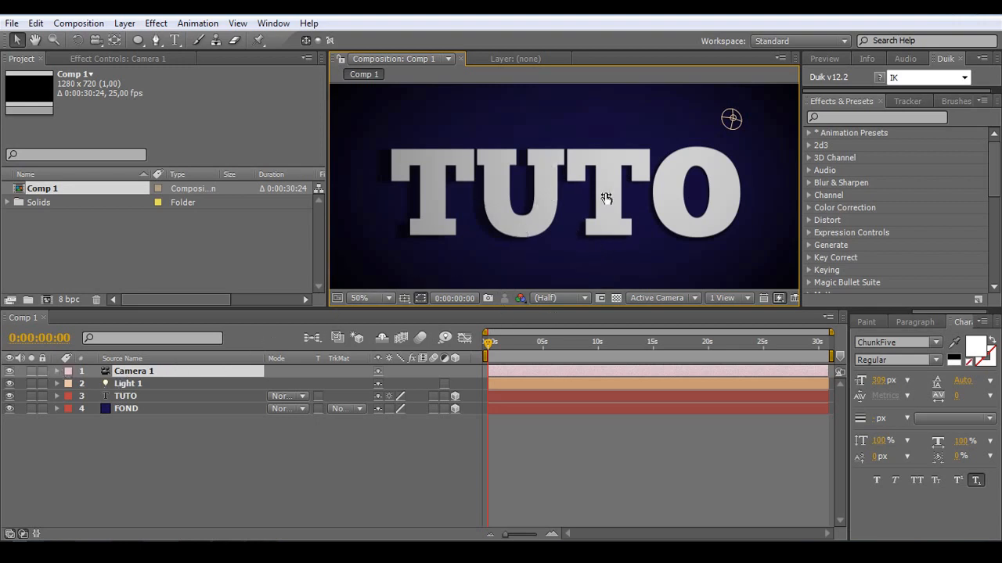
Orbit the camera to view the TUTO text obliquely from below, rising diagonally across the frame.
left_click(96, 41)
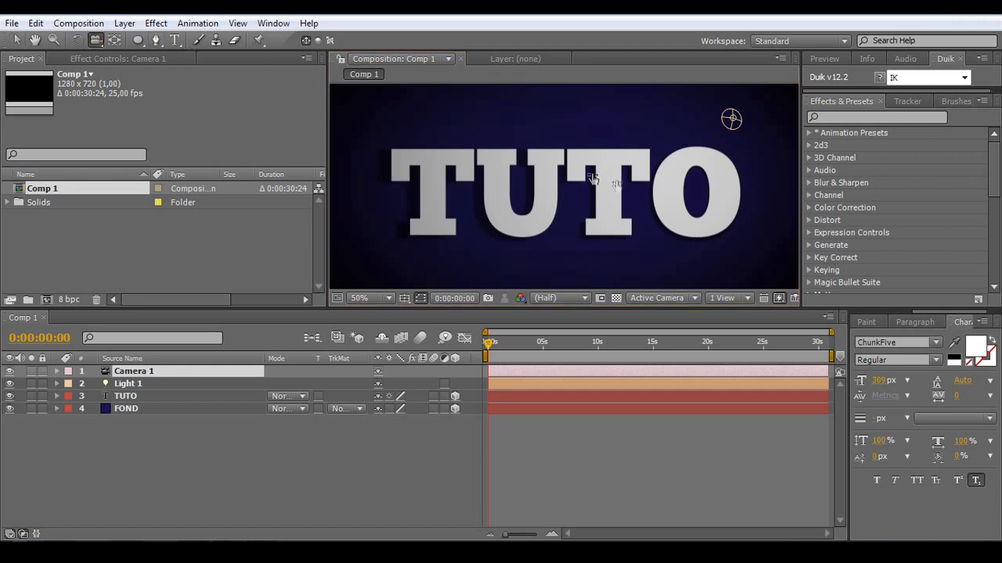
left_click_drag(663, 198, 650, 125)
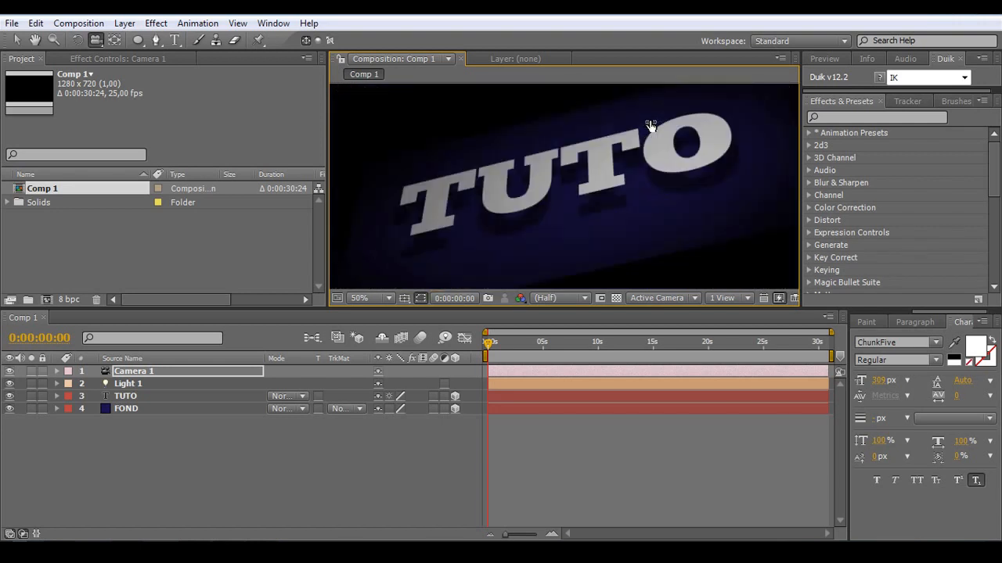
mouse_move(679, 164)
left_mouse_down()
mouse_move(662, 158)
mouse_move(674, 176)
left_mouse_up()
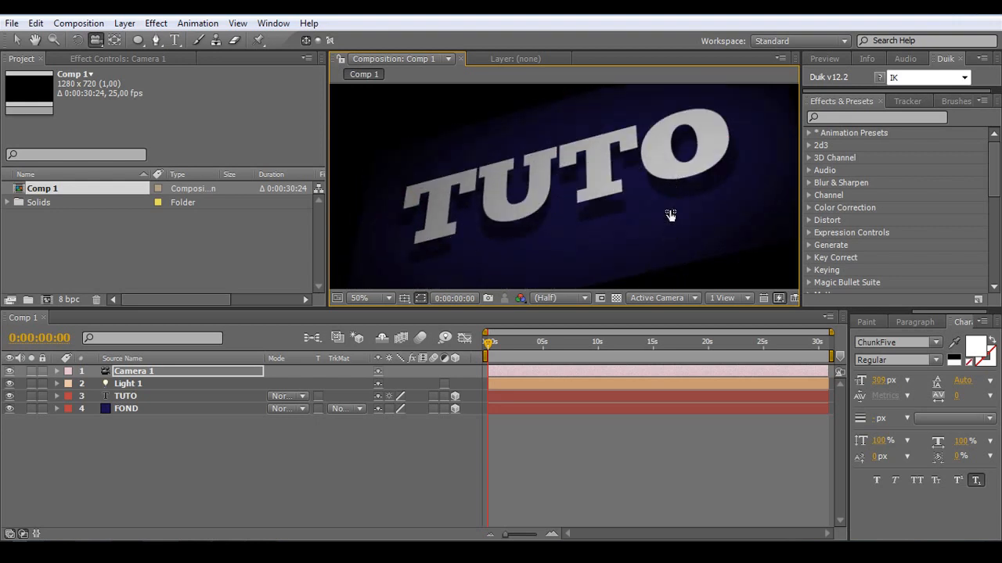
left_click_drag(682, 190, 686, 188)
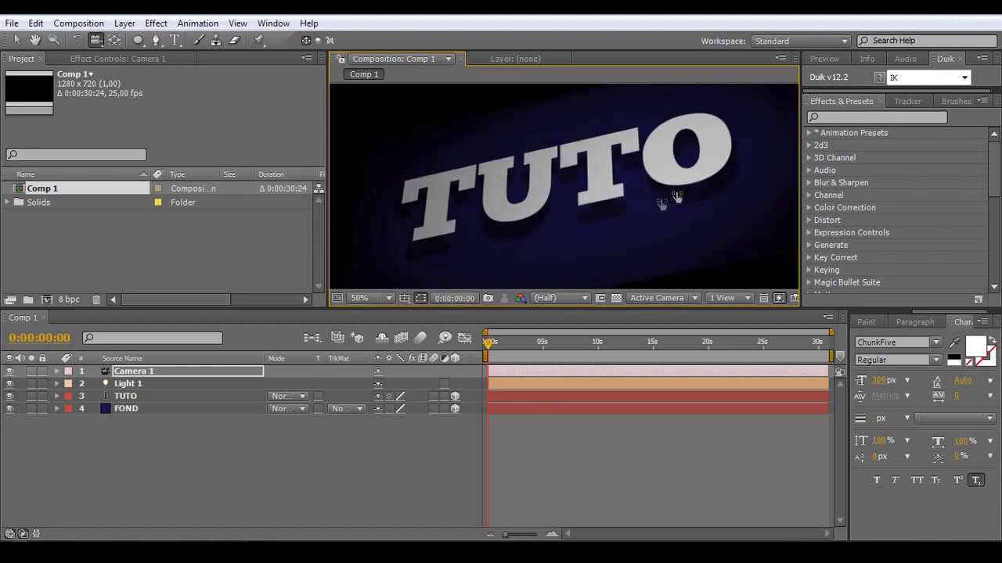
Scale the FOND background layer to 220% so it fills the camera view.
left_click(128, 384)
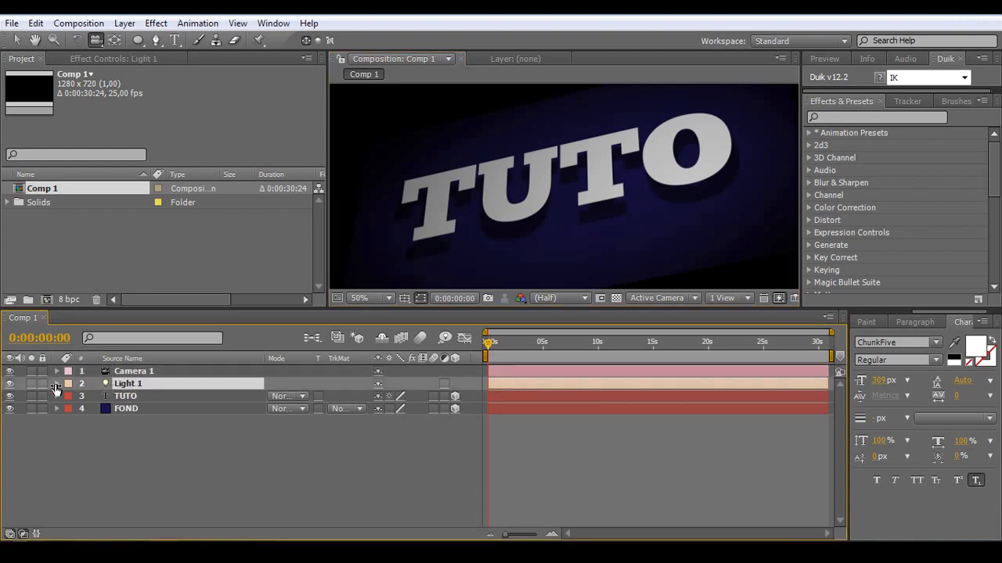
left_click(118, 410)
key("s")
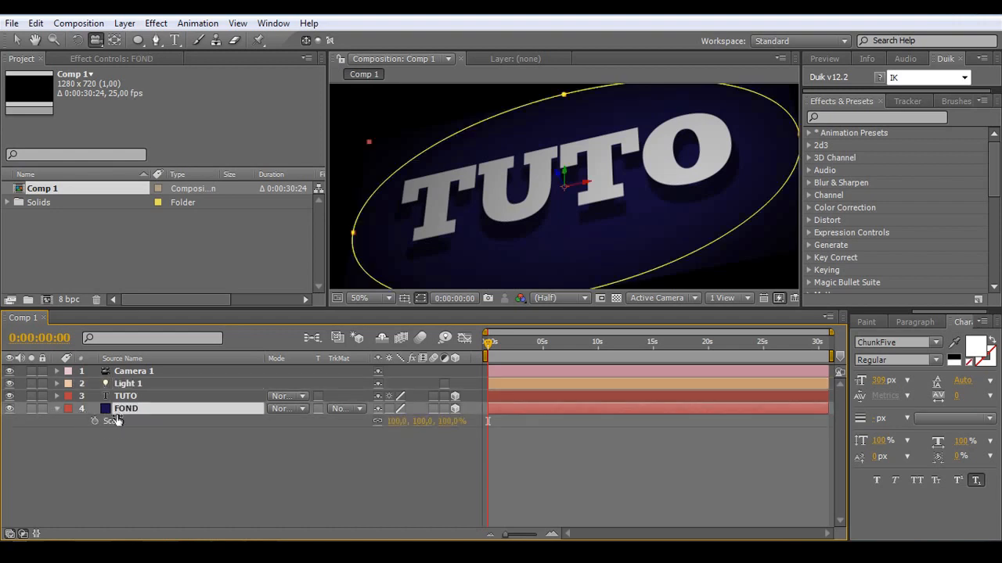
left_click_drag(398, 423, 443, 423)
left_click(488, 428)
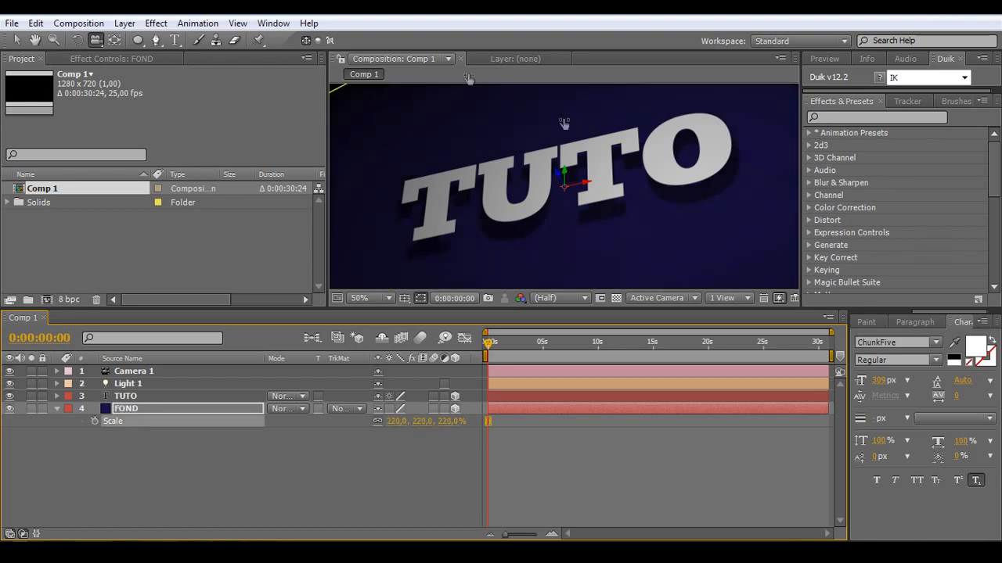
Go to 0:00:02:07 and orbit the camera to a low angle over the background, keeping the TUTO text horizontal.
left_click_drag(486, 355, 512, 351)
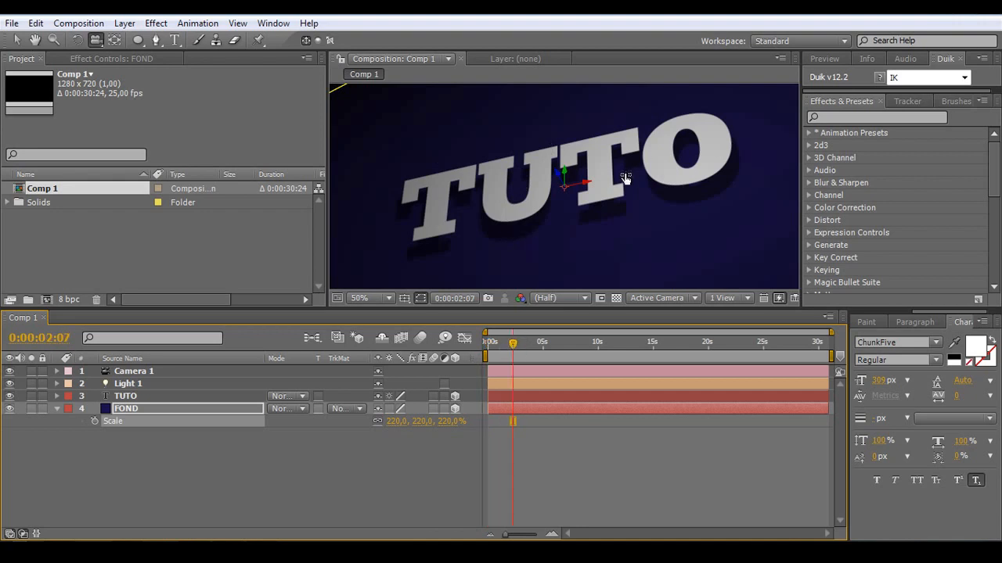
left_click_drag(697, 173, 657, 173)
key("ctrl+z")
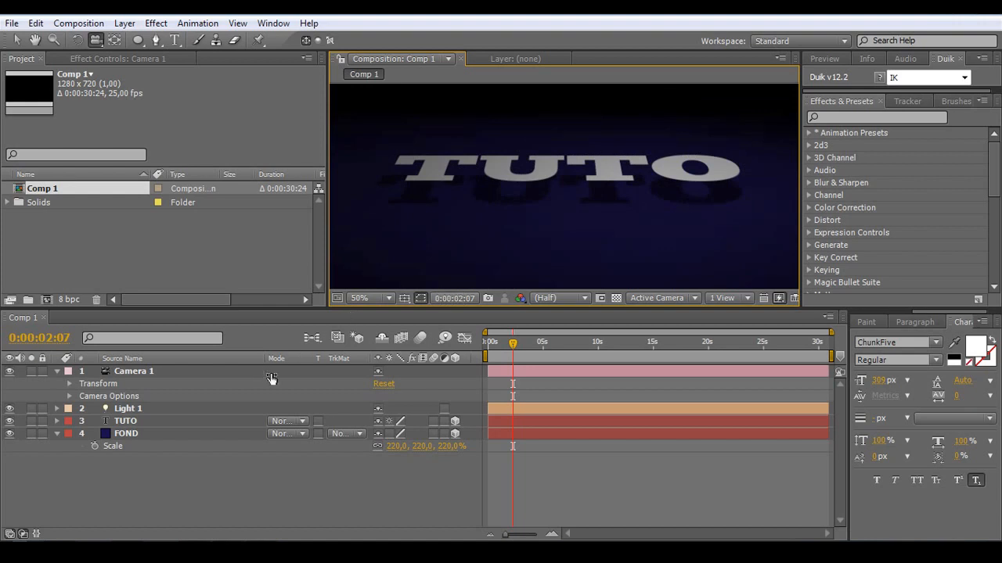
Reveal the TUTO layer's rotation properties.
left_click(125, 423)
key("r")
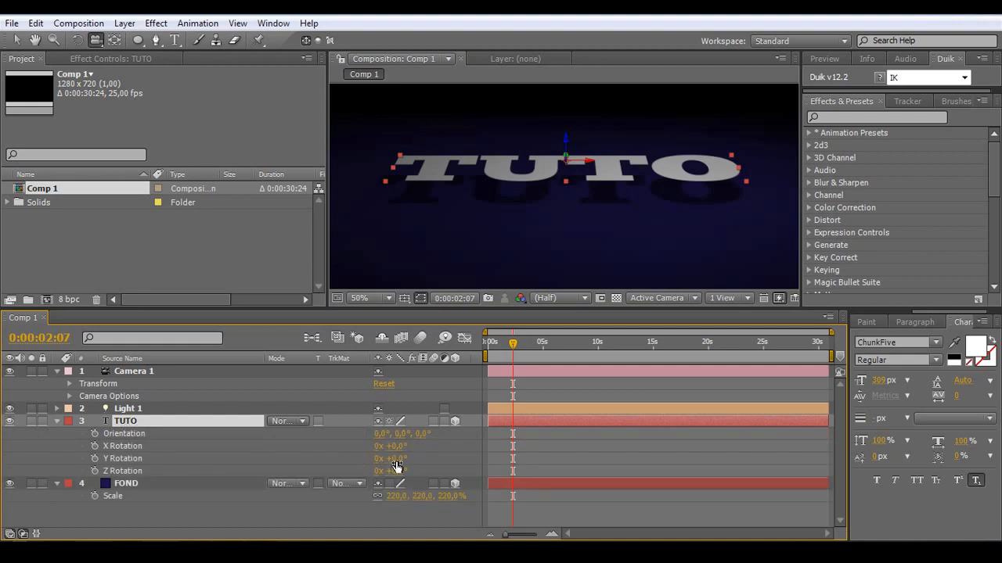
Try rotating the TUTO layer about its Y axis and its X axis, undoing each rotation.
left_click_drag(397, 466, 431, 466)
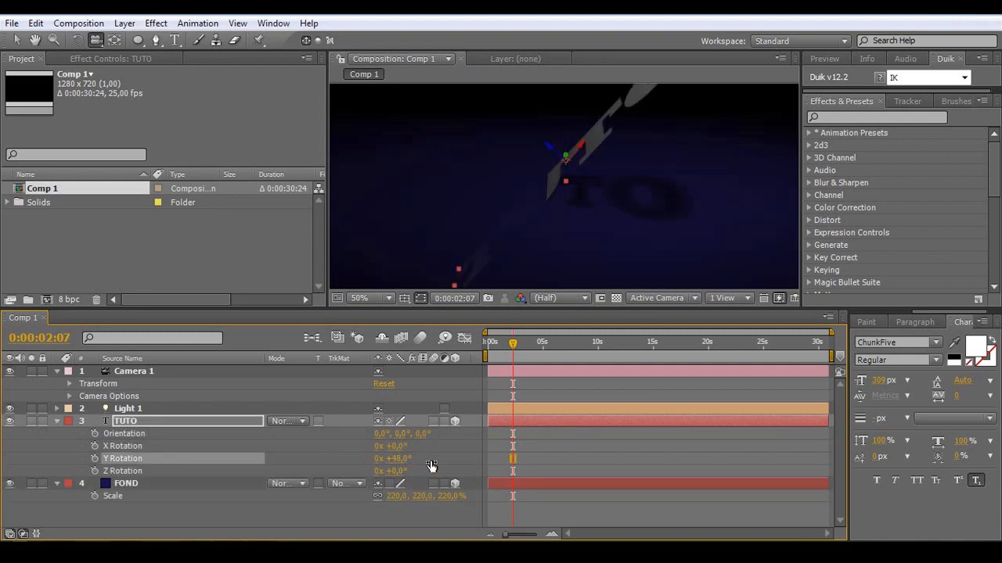
key("ctrl+z")
left_click_drag(401, 450, 534, 455)
key("ctrl+z")
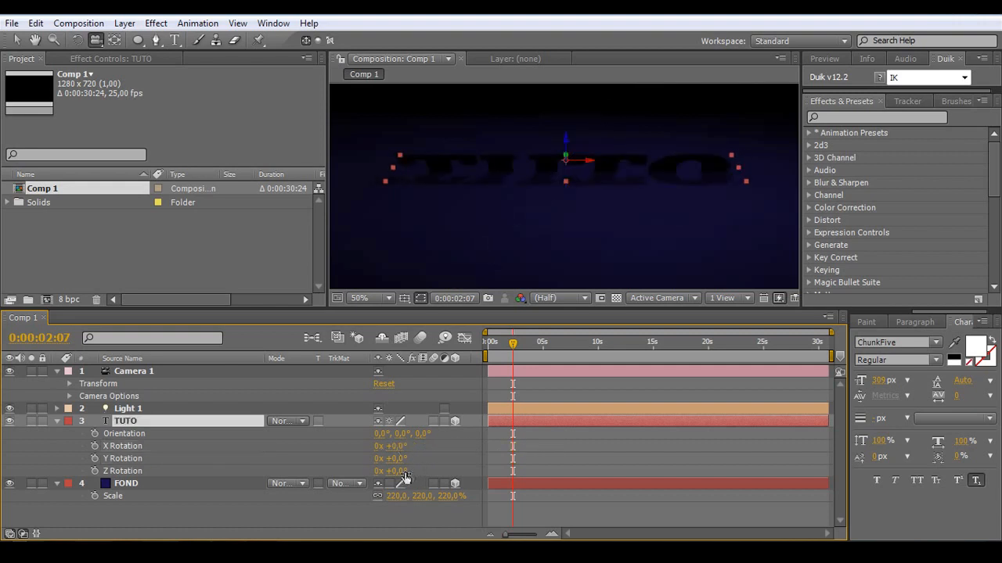
Set the TUTO layer's Z rotation to 90° and shift the text along its X axis towards the camera.
left_click_drag(399, 471, 466, 473)
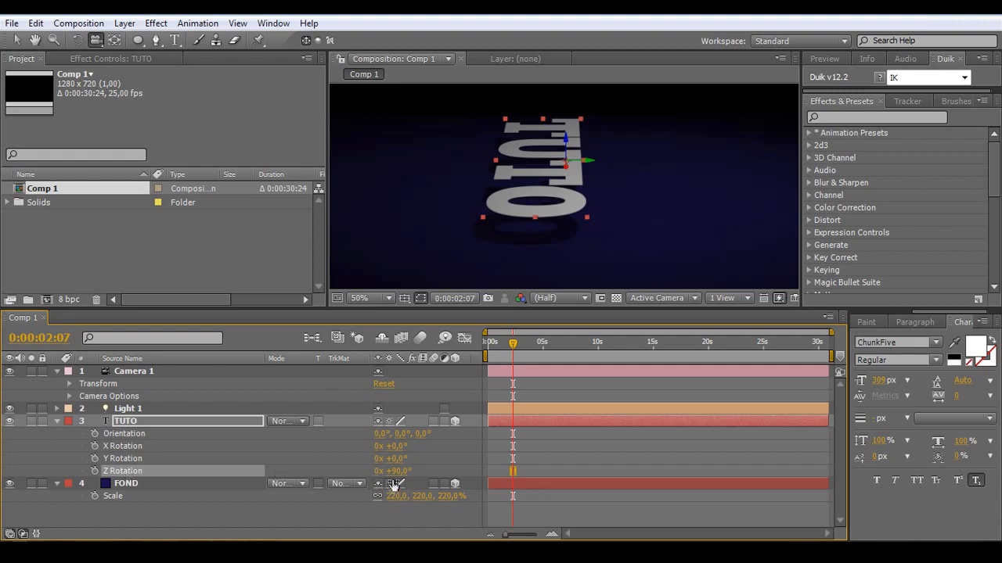
key("v")
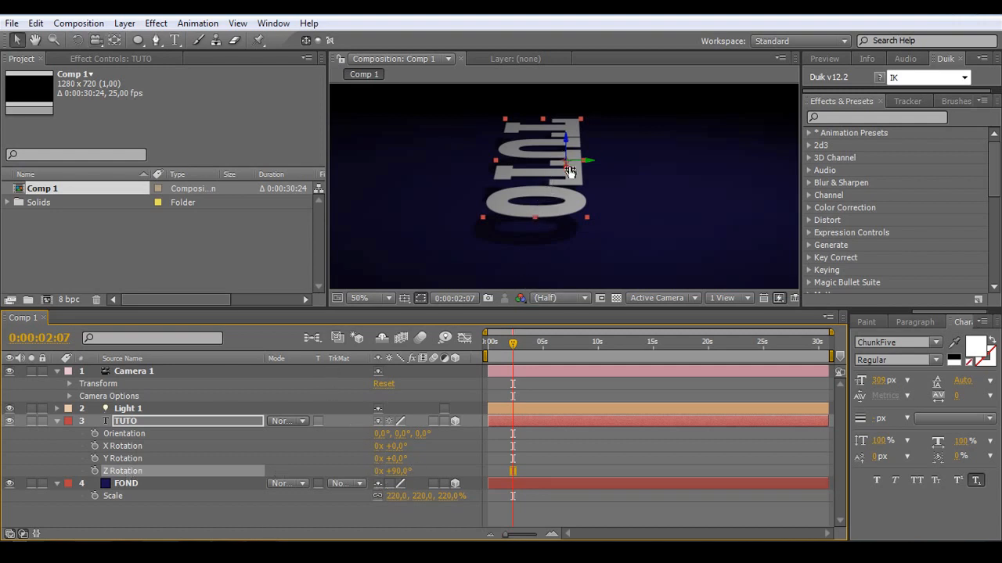
left_click_drag(566, 171, 552, 236)
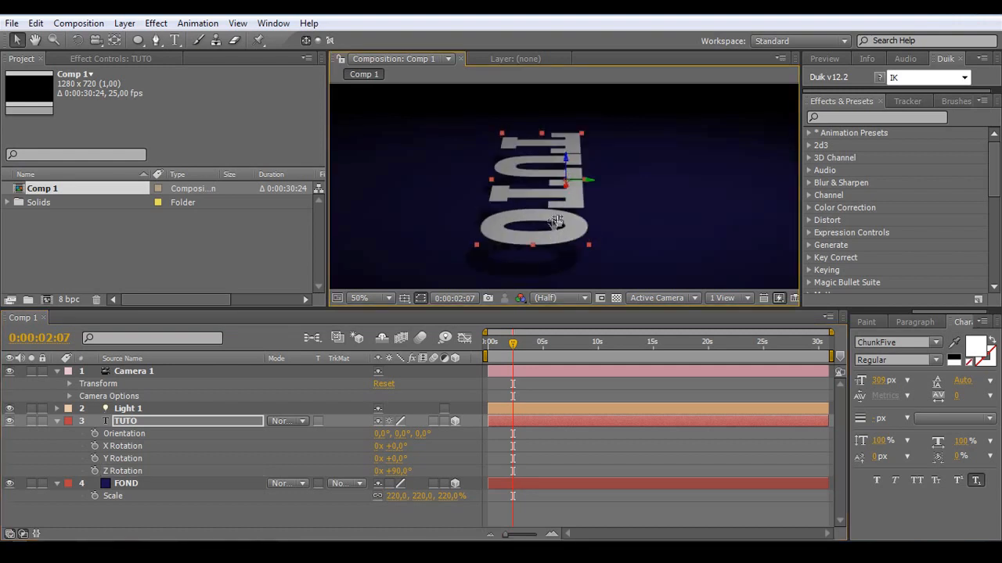
Orbit the camera slightly sideways and vertically to frame the rotated TUTO text at a low, tilted angle.
left_click(96, 40)
left_click_drag(445, 222, 477, 234)
left_click_drag(99, 47, 161, 89)
left_click_drag(481, 245, 509, 251)
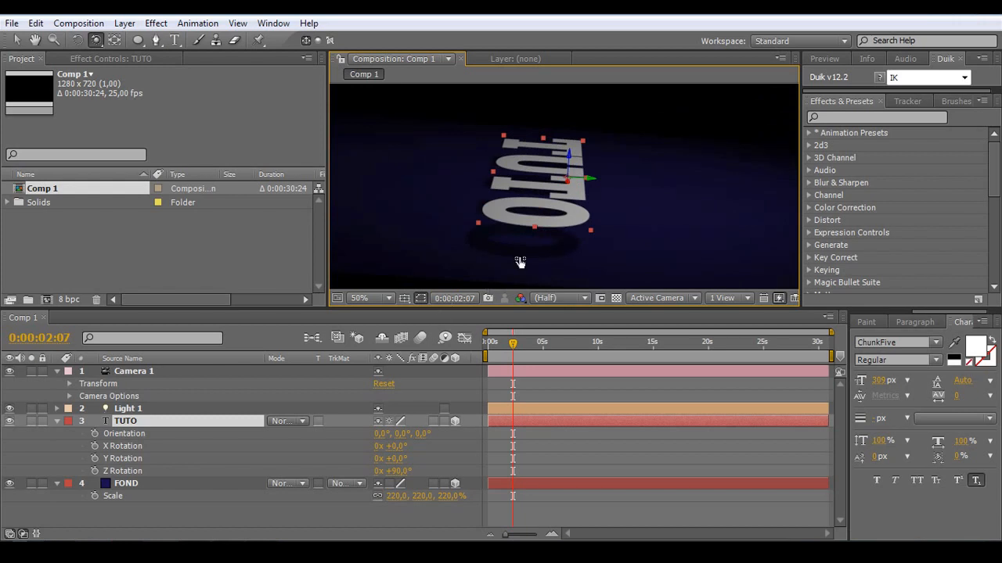
left_click_drag(521, 271, 522, 275)
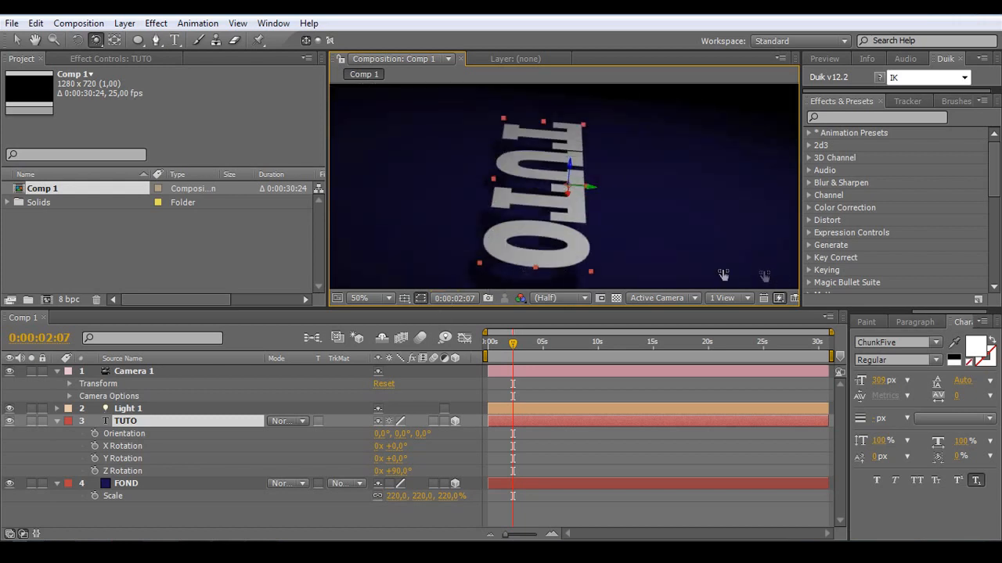
mouse_move(597, 221)
left_mouse_down()
mouse_move(597, 211)
mouse_move(597, 221)
left_mouse_up()
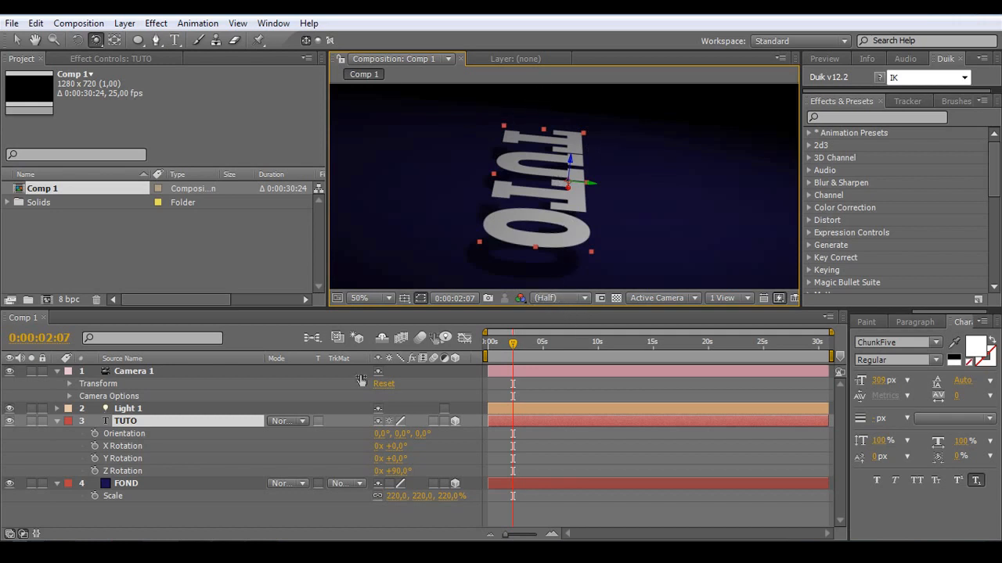
Turn on the camera's depth of field with an aperture of 200 pixels and a blur level of 300%.
left_click(69, 397)
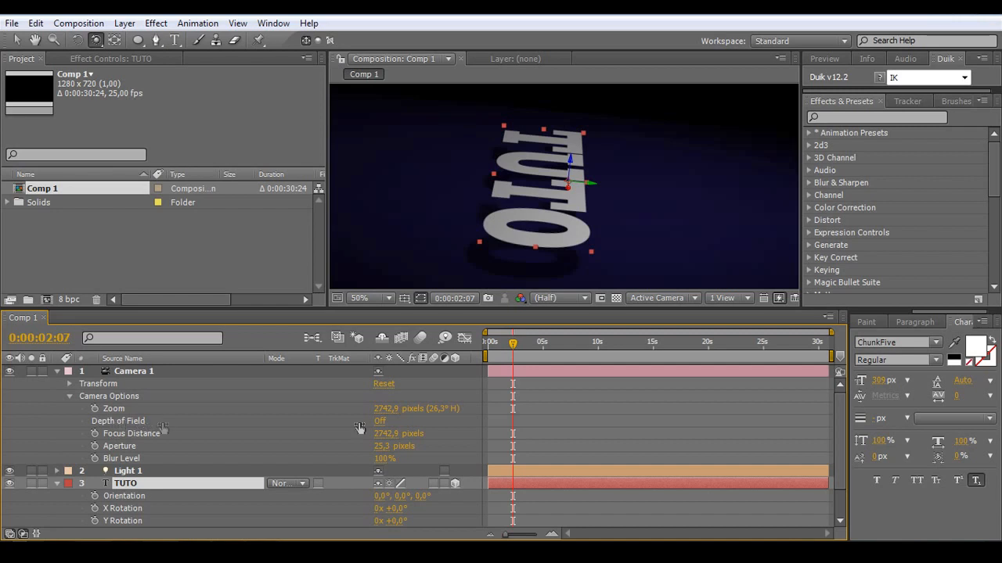
left_click(379, 424)
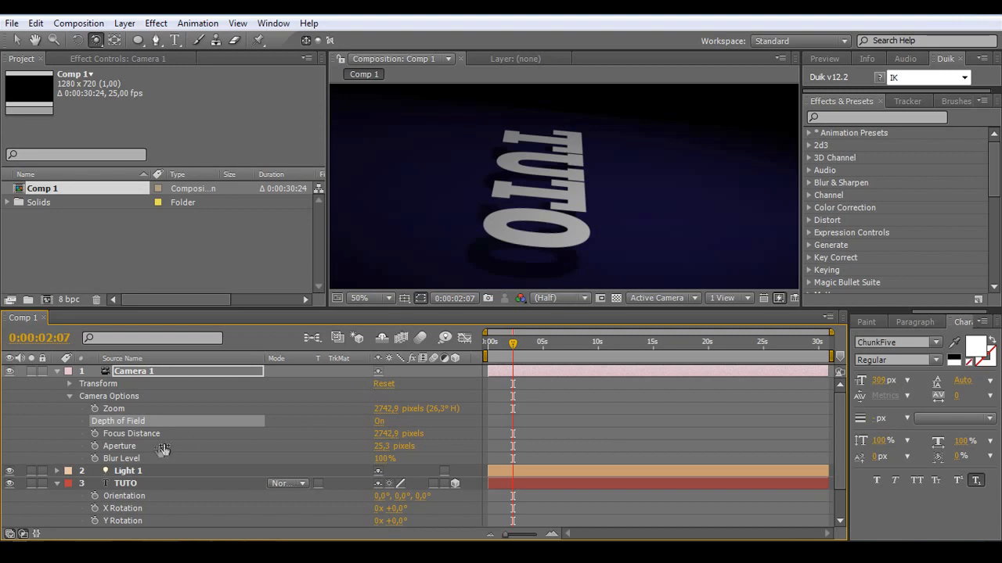
left_click(382, 446)
type("200")
key("Return")
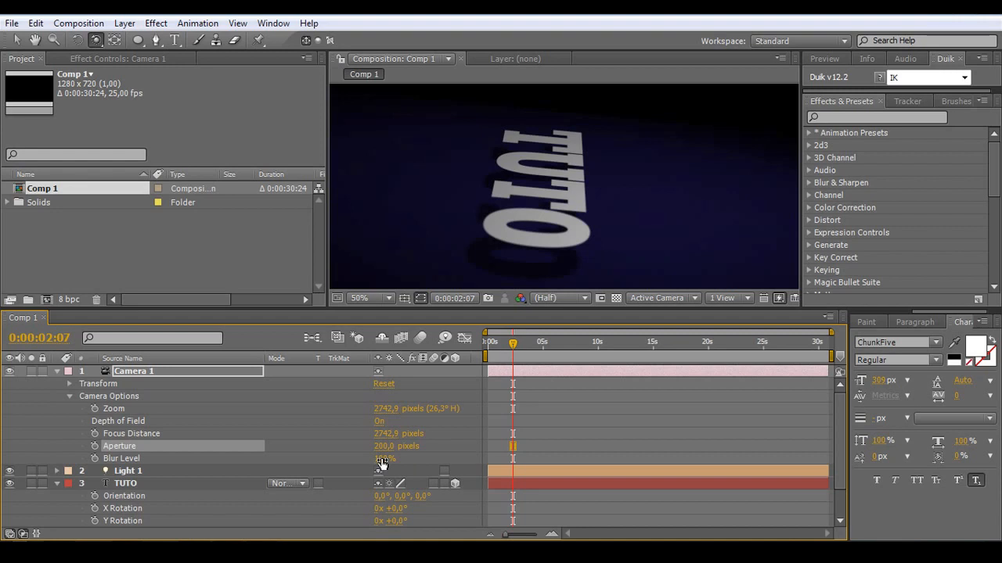
left_click(382, 462)
type("300")
key("Return")
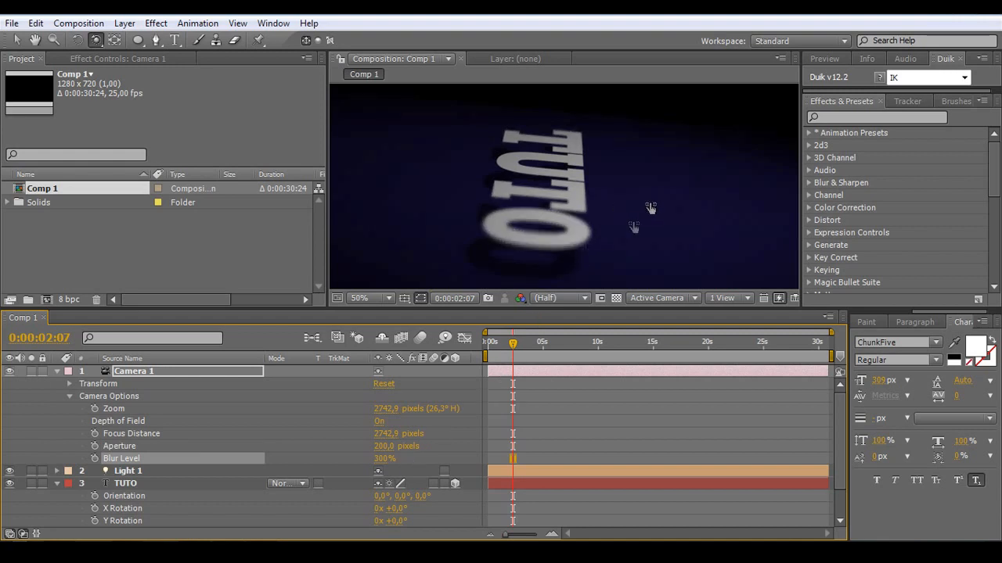
Set the camera's aperture to 270 pixels and its blur level to 250%.
left_click(384, 447)
type("270")
key("Tab")
type("250")
left_click(431, 460)
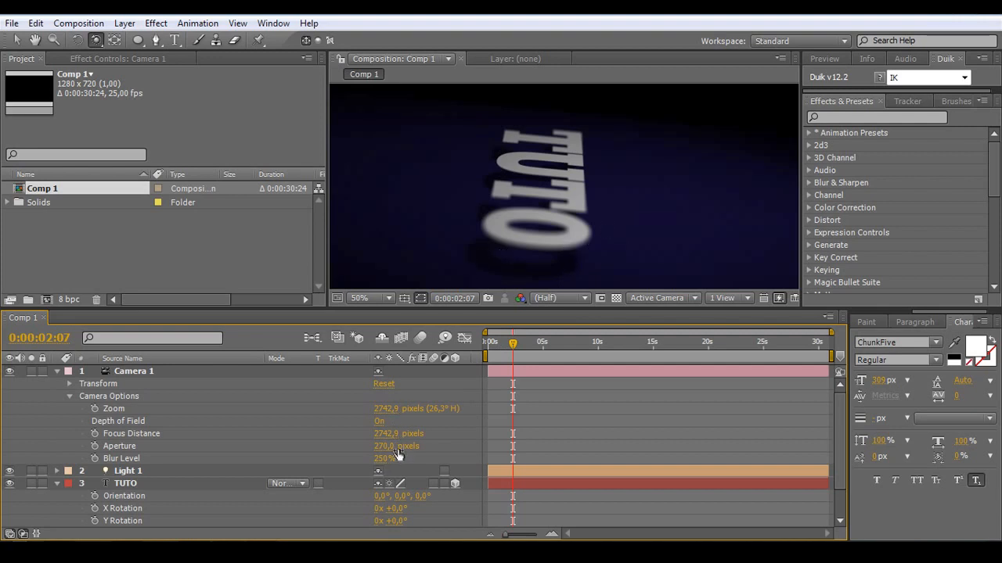
Add starting keyframes for the camera's Point of Interest and Position at 0:00:00:00.
left_click_drag(514, 347, 489, 342)
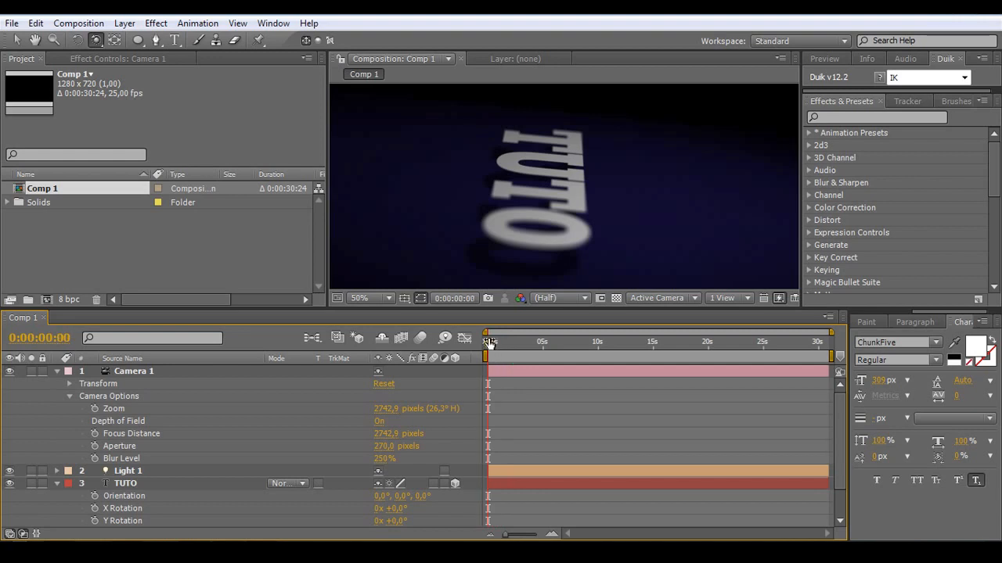
mouse_move(488, 343)
left_mouse_down()
mouse_move(511, 349)
mouse_move(489, 344)
left_mouse_up()
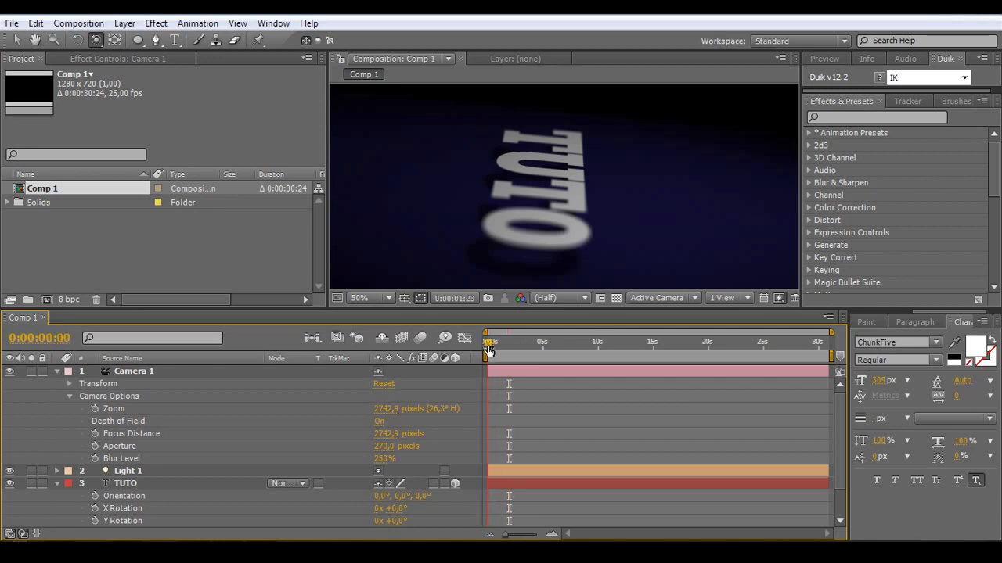
left_click(69, 385)
left_click(94, 396)
left_click(95, 409)
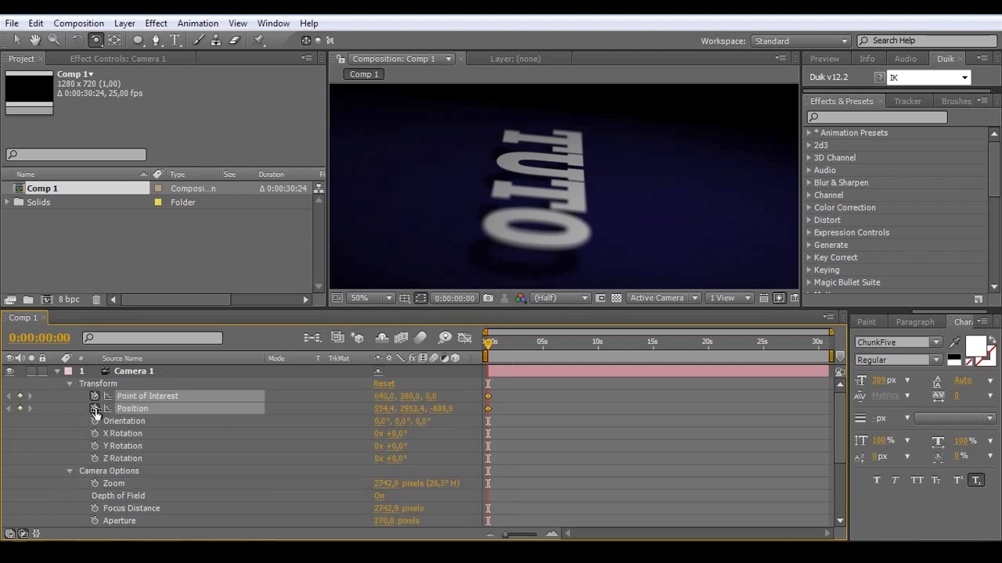
Orbit the camera slightly around the text at 0:00:05:02 to add a second Position keyframe, and collapse the camera's properties.
left_click_drag(489, 343, 544, 346)
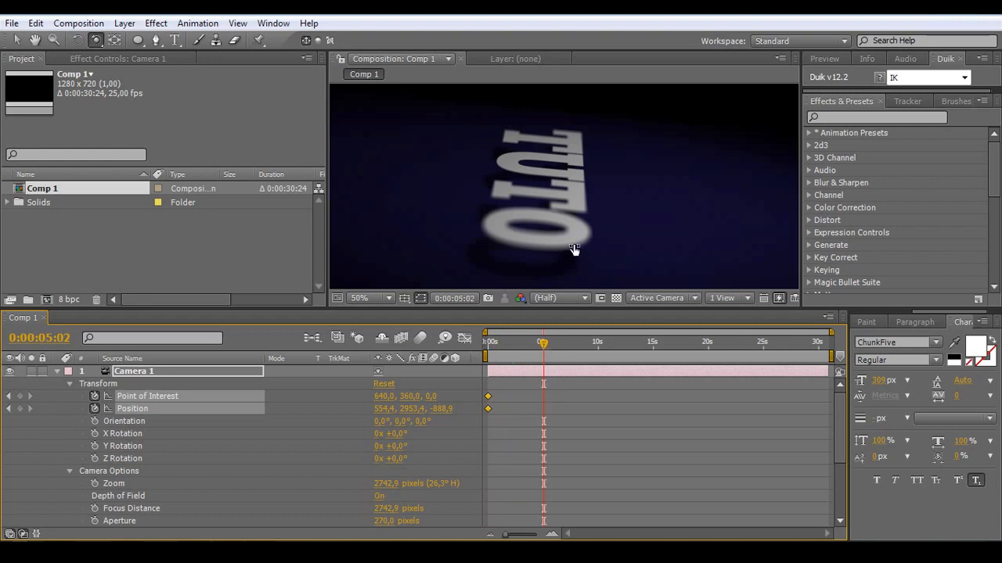
left_click_drag(570, 250, 557, 243)
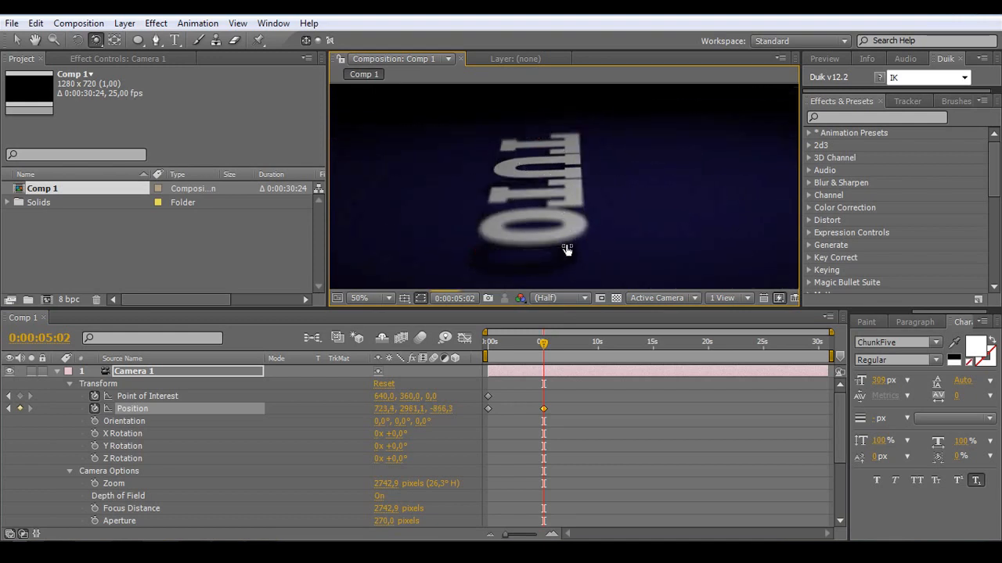
left_click_drag(626, 261, 626, 260)
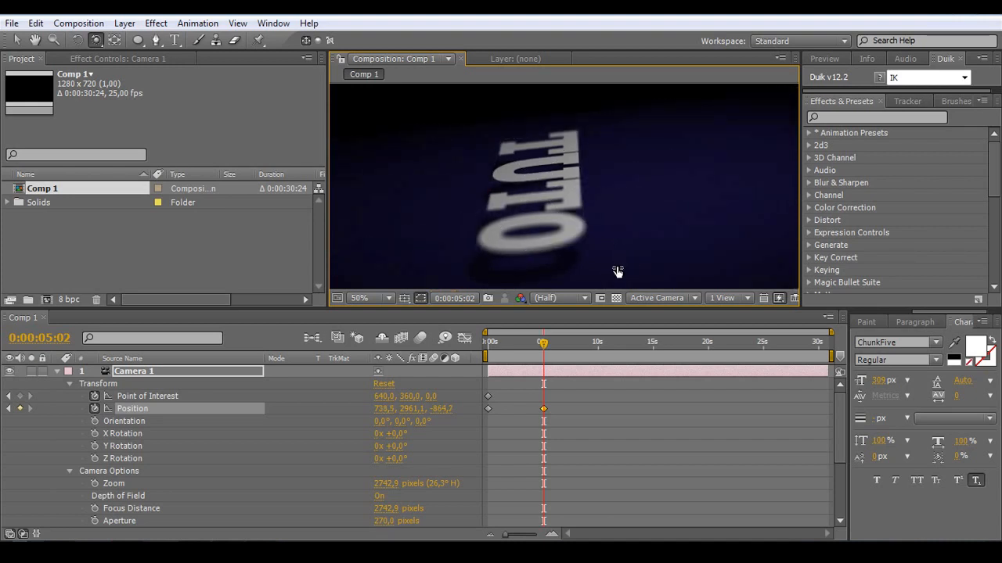
left_click_drag(580, 391, 484, 437)
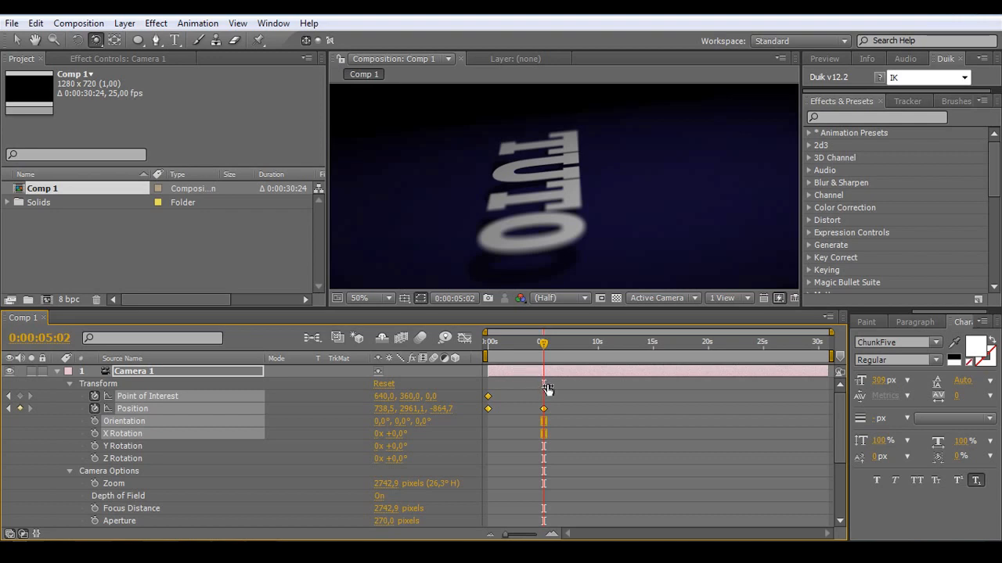
left_click(69, 384)
left_click(56, 370)
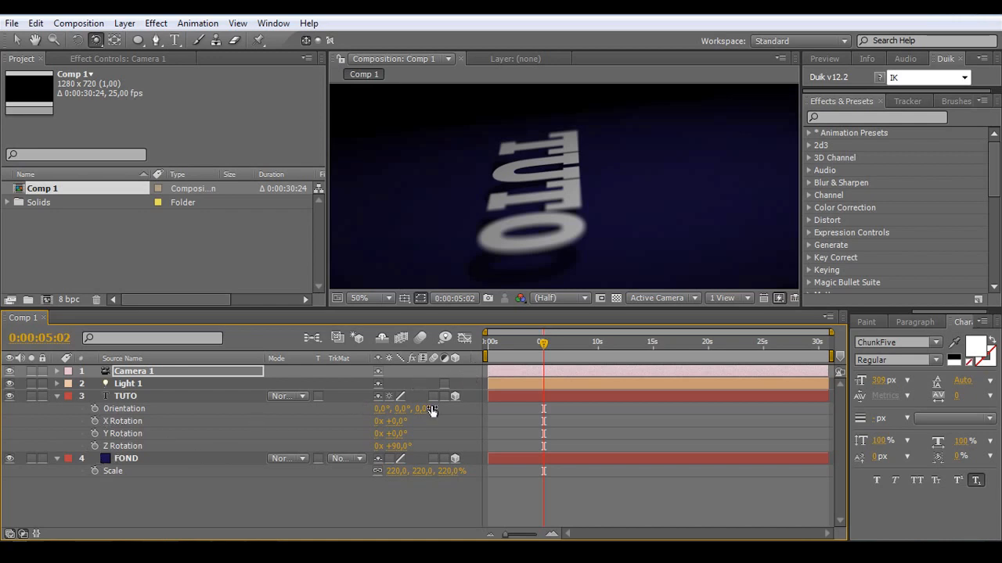
Keyframe the TUTO text's Z Rotation at 90° at 0:00:02:07 and 0° at 0:00:01:10, and scrub through the turn.
left_click_drag(530, 350, 514, 346)
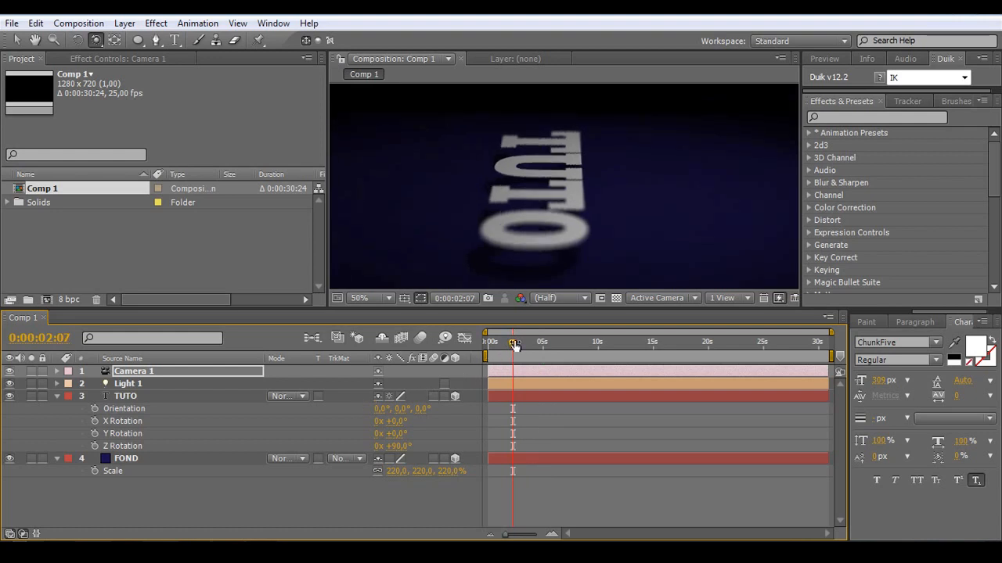
left_click(94, 447)
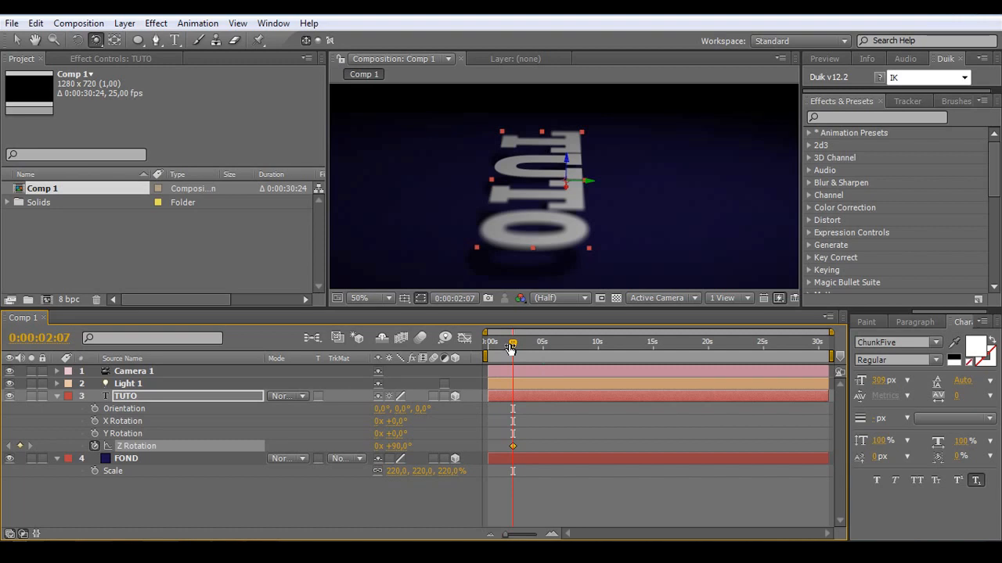
left_click_drag(511, 348, 504, 350)
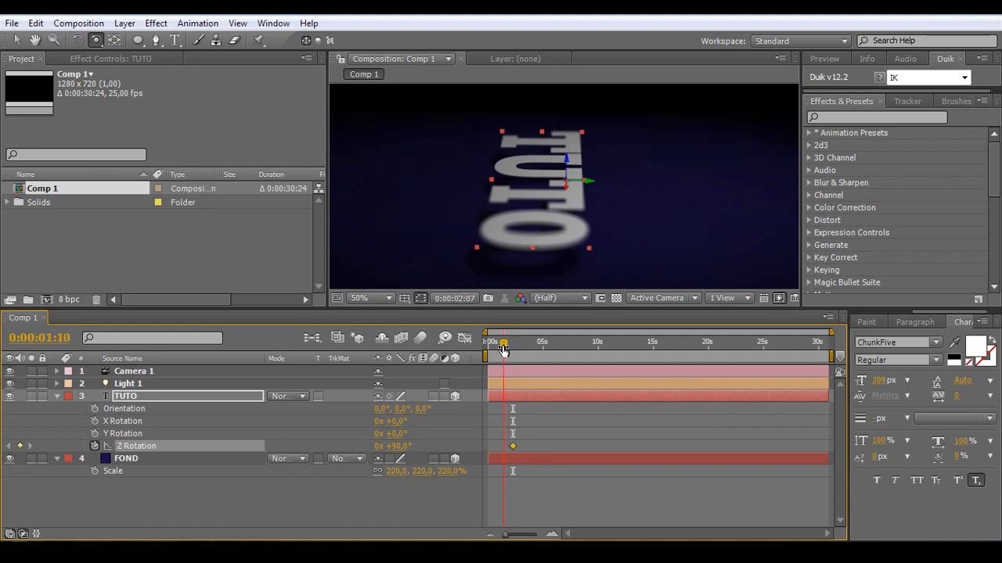
left_click(399, 447)
type("0")
key("Return")
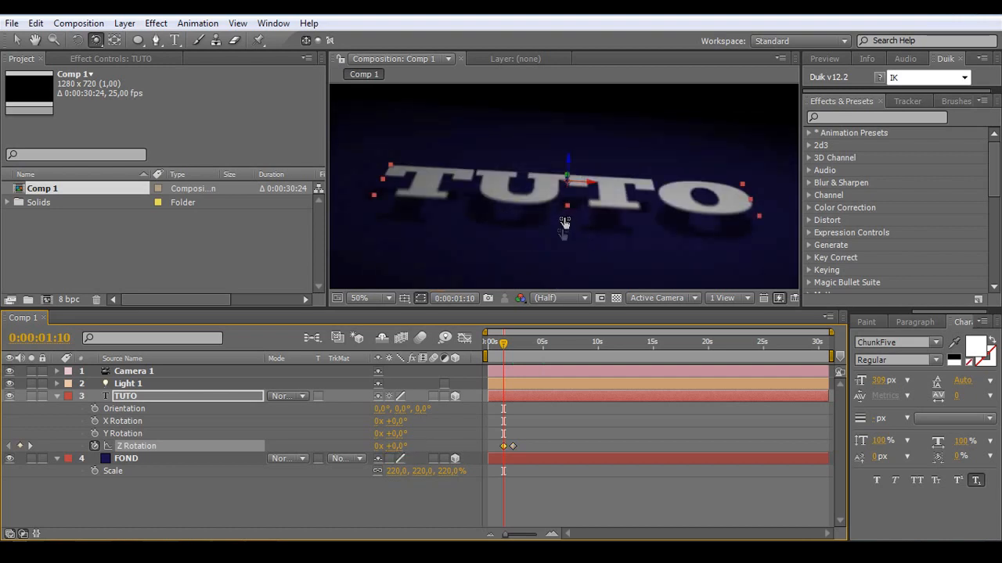
left_click_drag(504, 344, 520, 350)
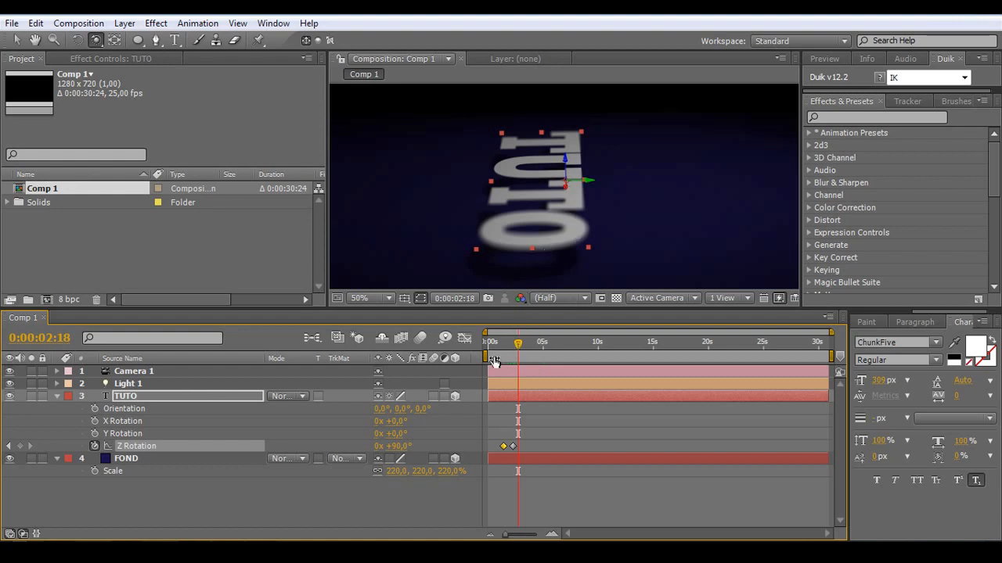
Add a Position keyframe to the TUTO text at the start and shift it to just before the first Z Rotation keyframe.
left_click_drag(518, 348, 488, 350)
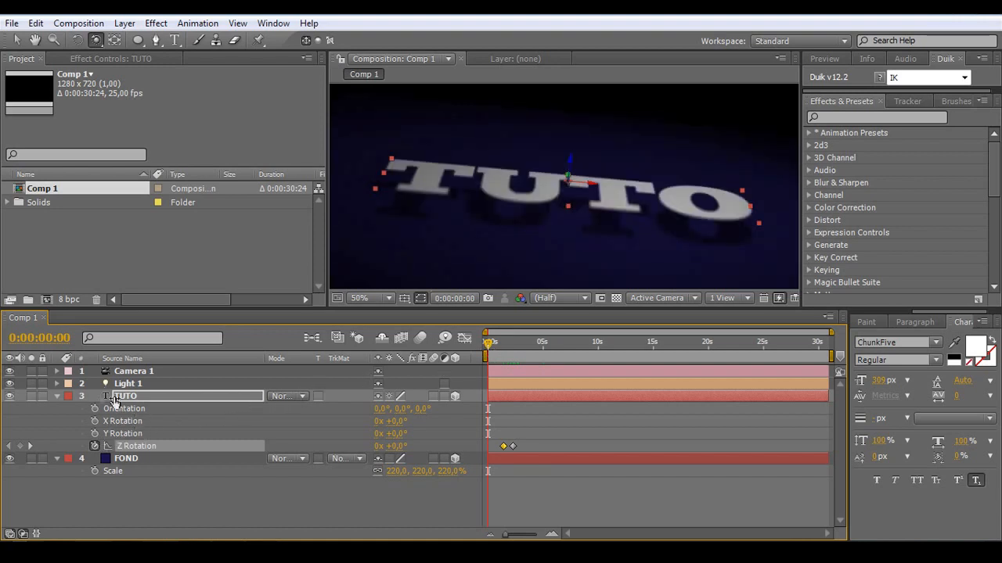
left_click(56, 396)
left_click(56, 396)
scroll(71, 411, "down", 1)
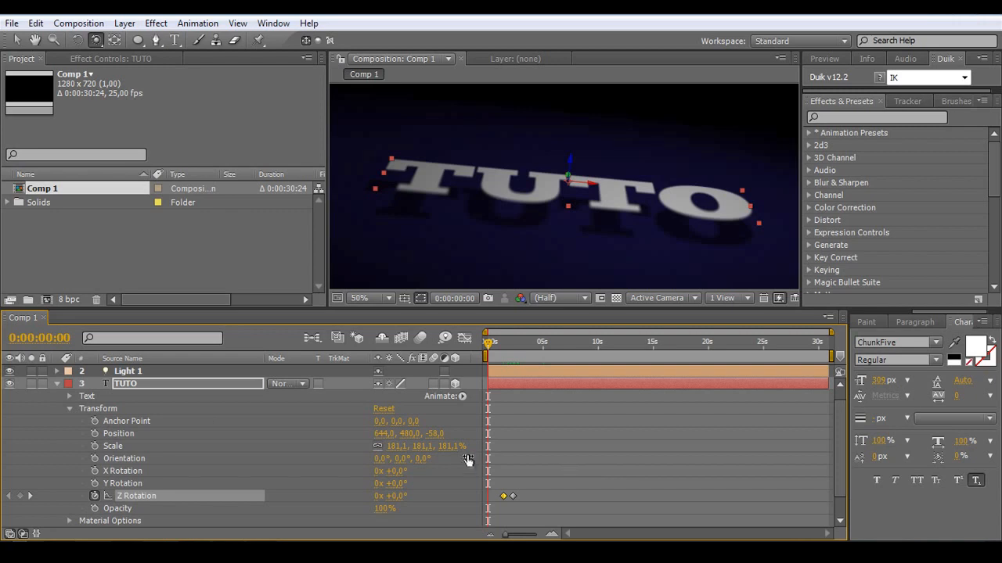
left_click(94, 432)
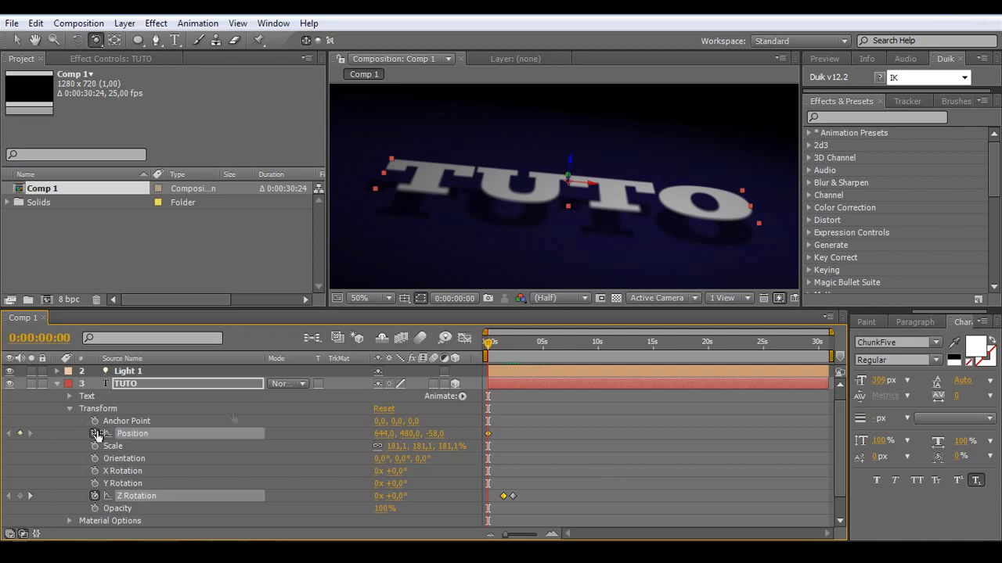
left_click_drag(489, 436, 502, 435)
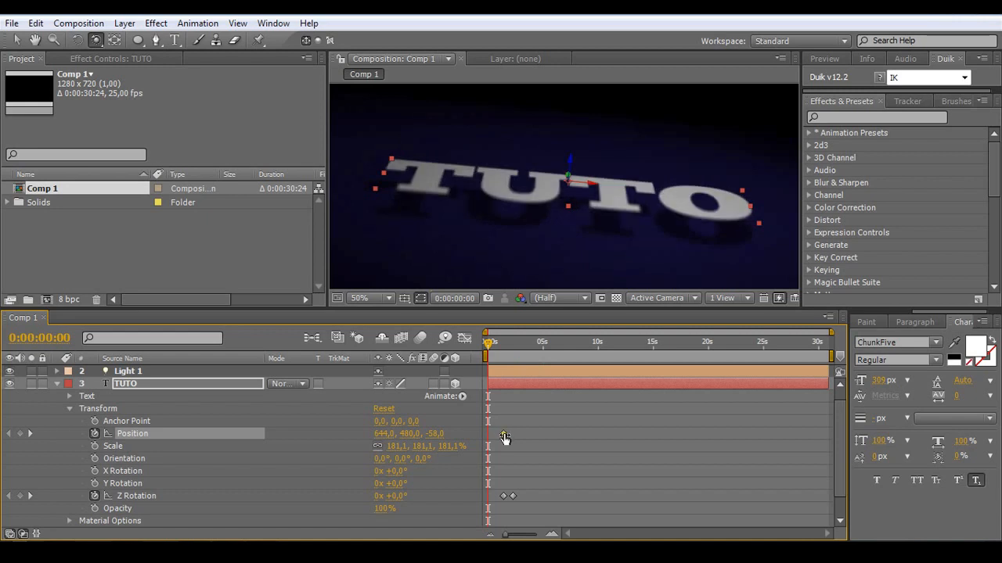
Set the TUTO text's Z position at 0:00:00:00 to -500, and increase the offset to -1000.
left_click(435, 434)
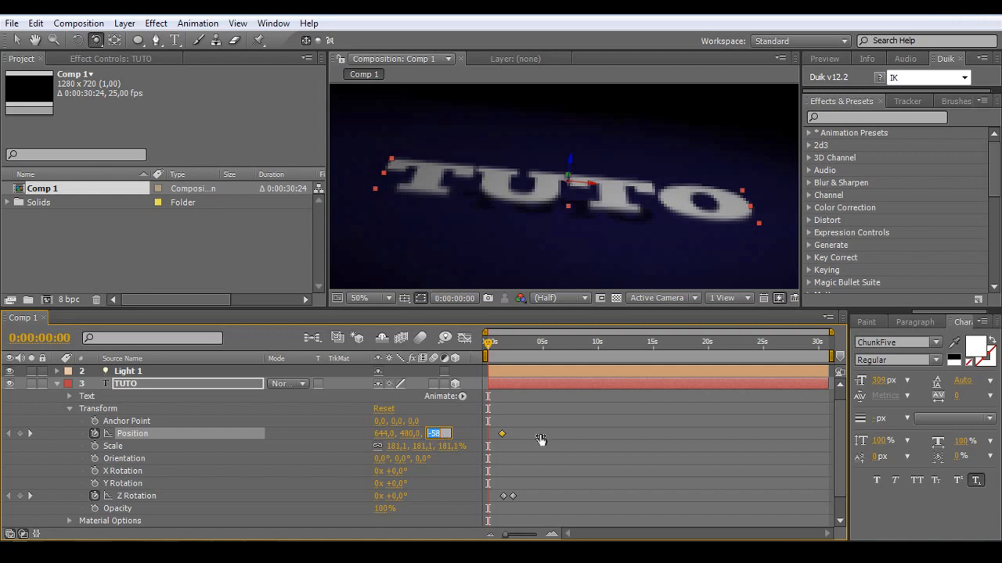
type("0")
key("Return")
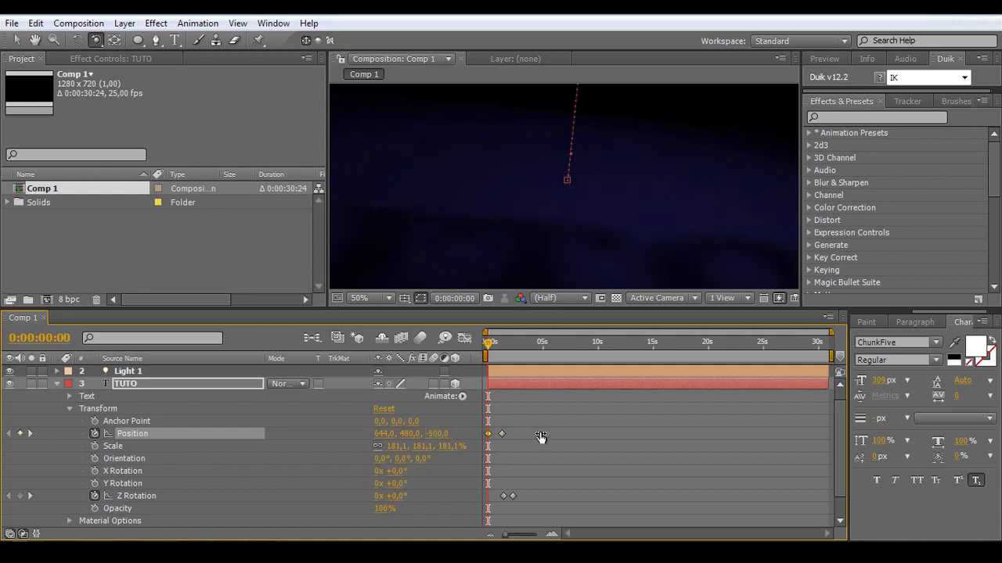
left_click(435, 435)
type("-")
key("Return")
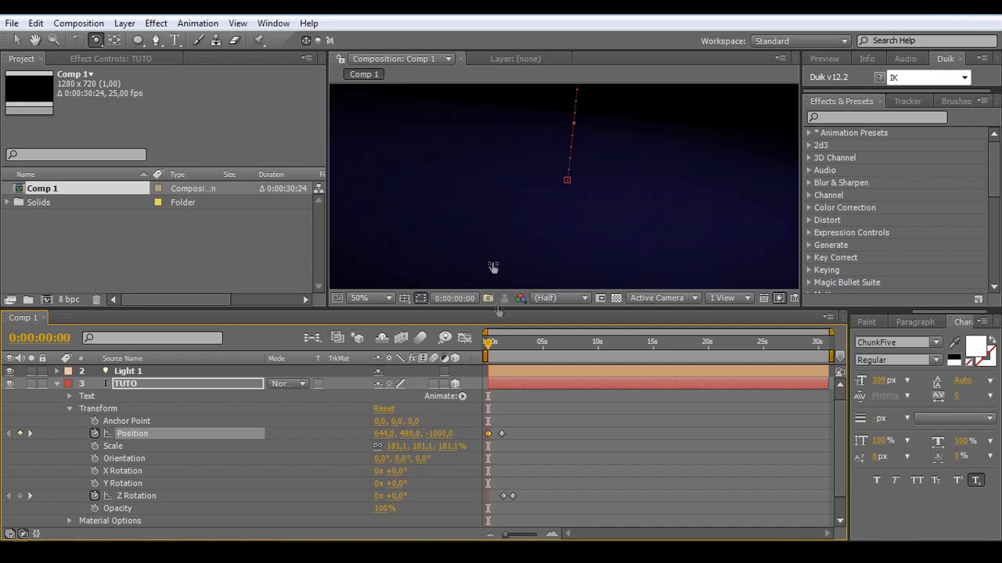
Set the preview resolution to Quarter and scrub the text's fall and rotation up to 0:00:02:07.
key("h")
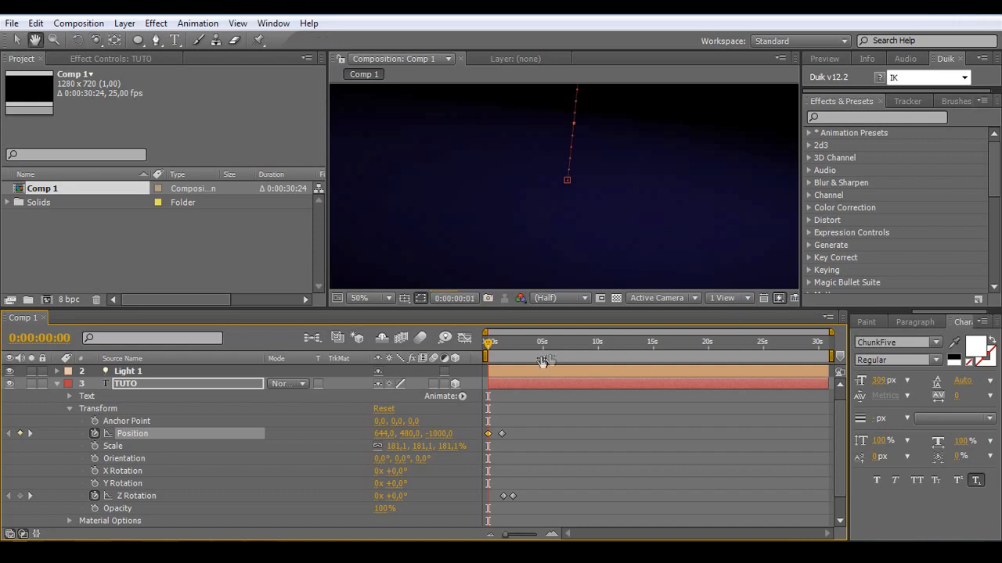
left_click(493, 346)
key("c")
left_click_drag(493, 349, 490, 349)
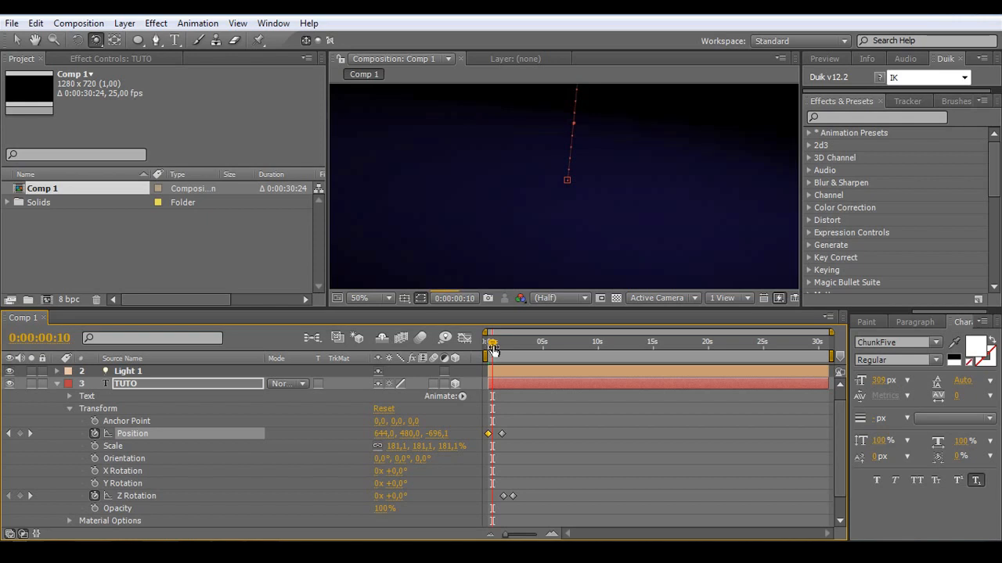
left_click(549, 298)
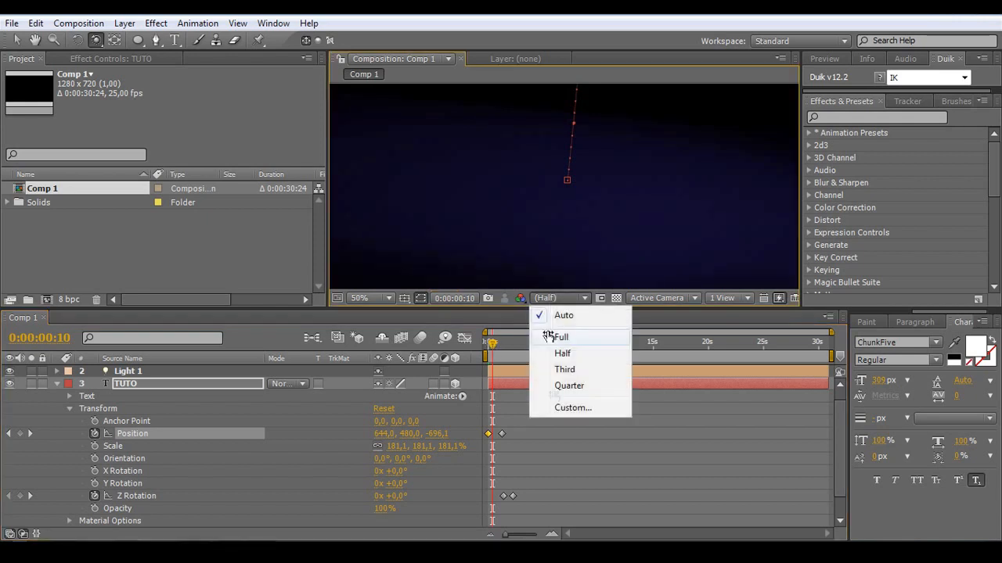
left_click(558, 384)
left_click_drag(492, 344, 514, 353)
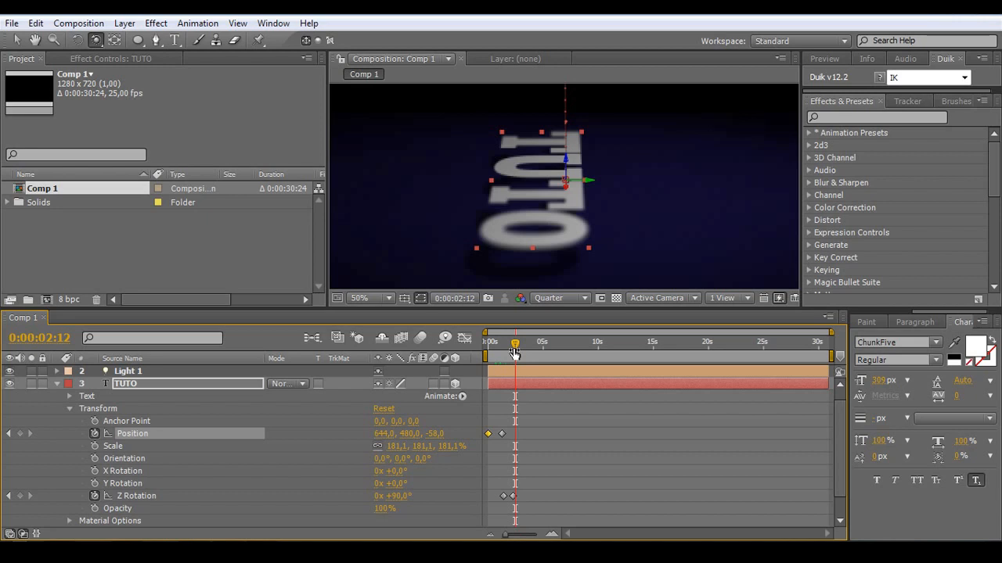
left_click_drag(514, 353, 511, 351)
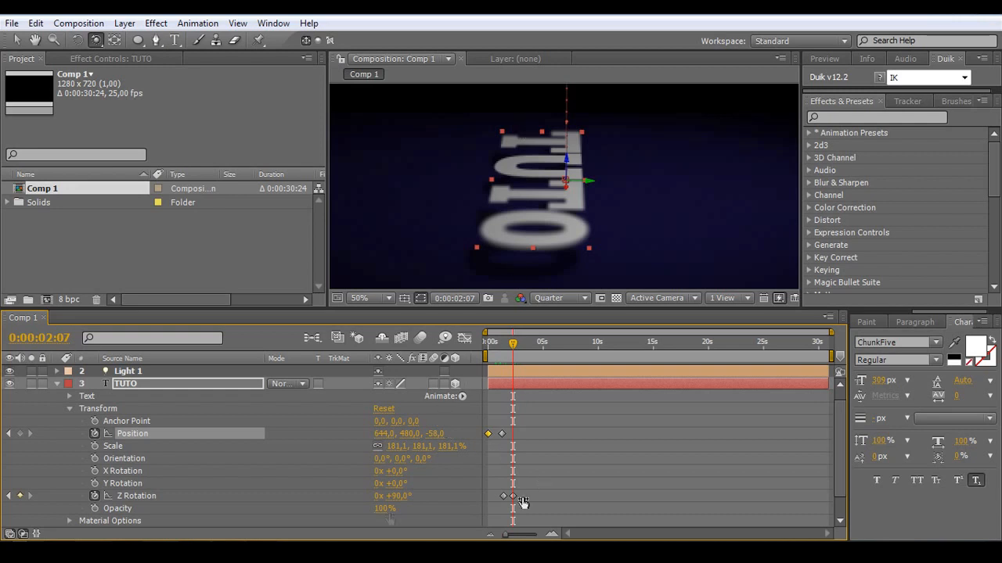
Add a Focus Distance keyframe to Camera 1 at 0:00:02:07 and raise its value to about 3000 pixels.
left_click(57, 384)
left_click(56, 371)
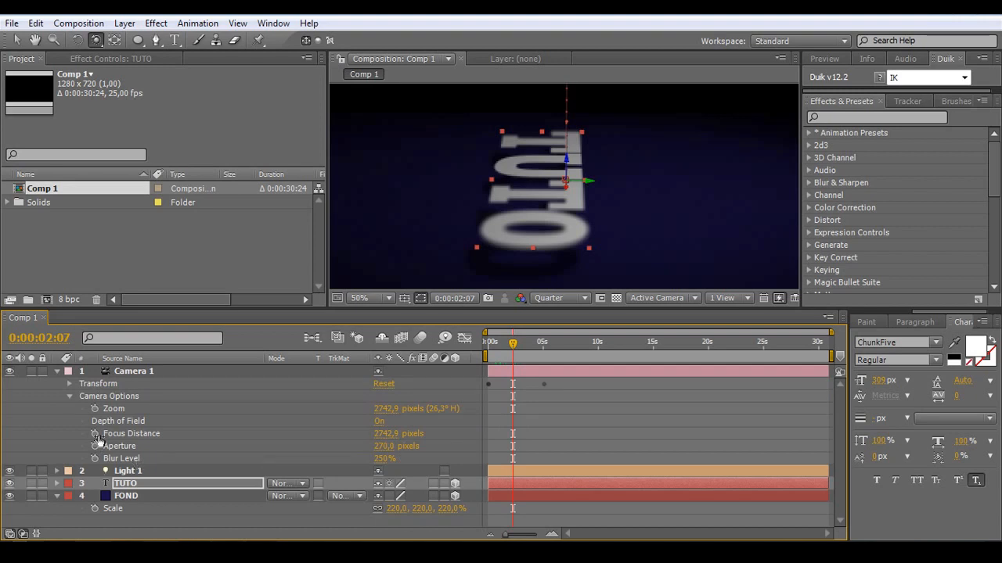
left_click(93, 434)
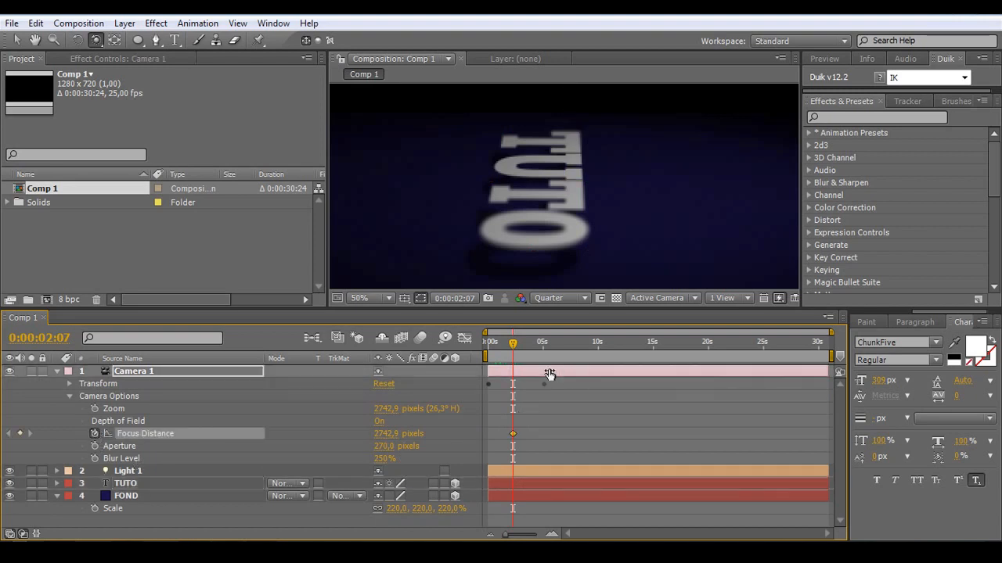
left_click(388, 435)
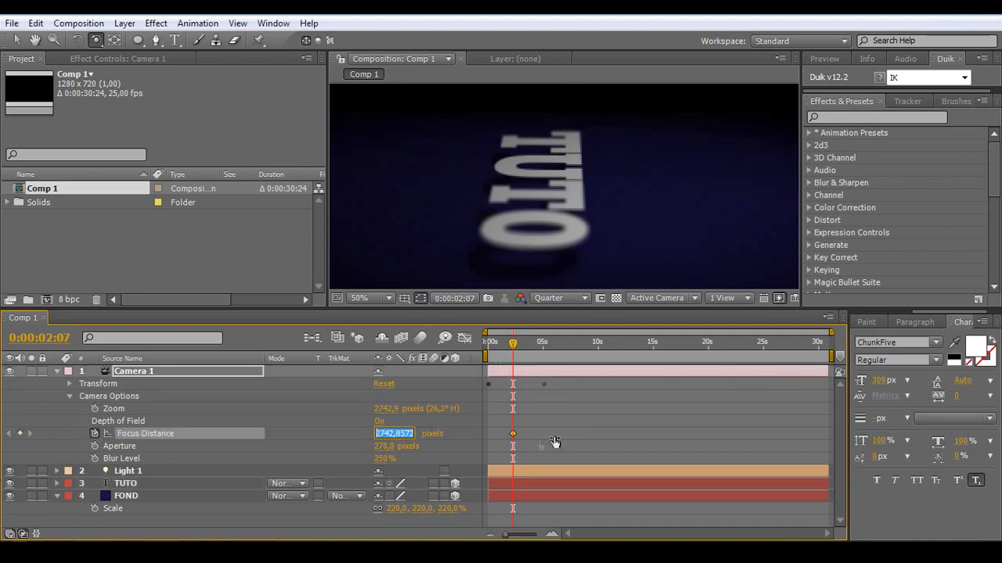
left_click(448, 438)
left_click_drag(384, 435, 439, 439)
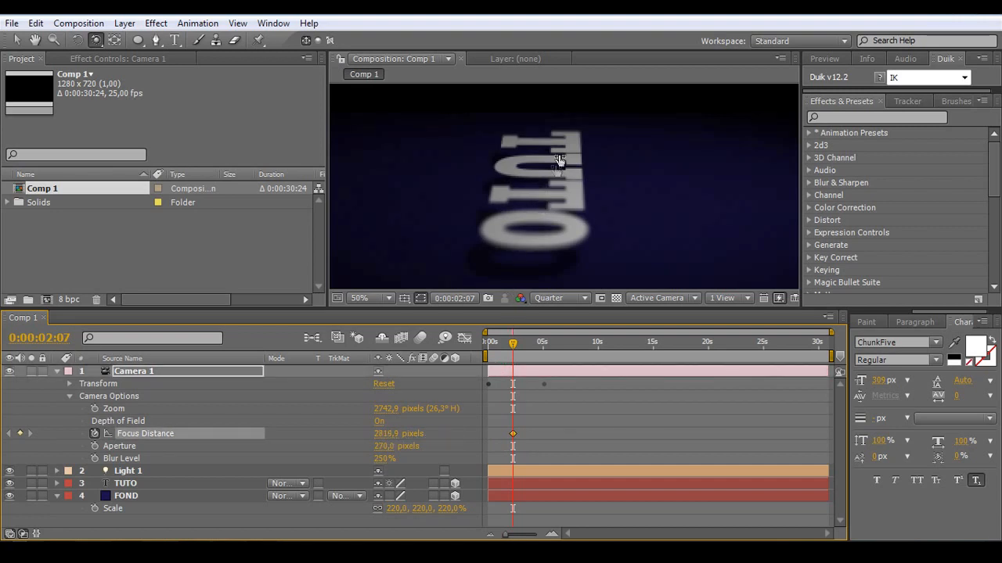
left_click_drag(396, 435, 460, 436)
left_click_drag(389, 435, 443, 435)
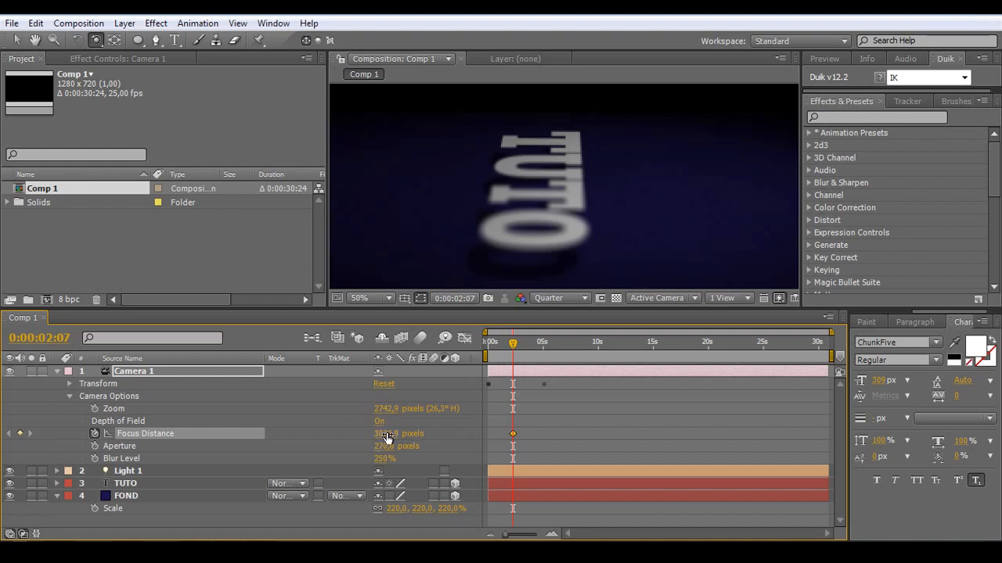
Set the preview resolution to Half and fine-tune the camera's Focus Distance to about 2992 pixels.
left_click(552, 299)
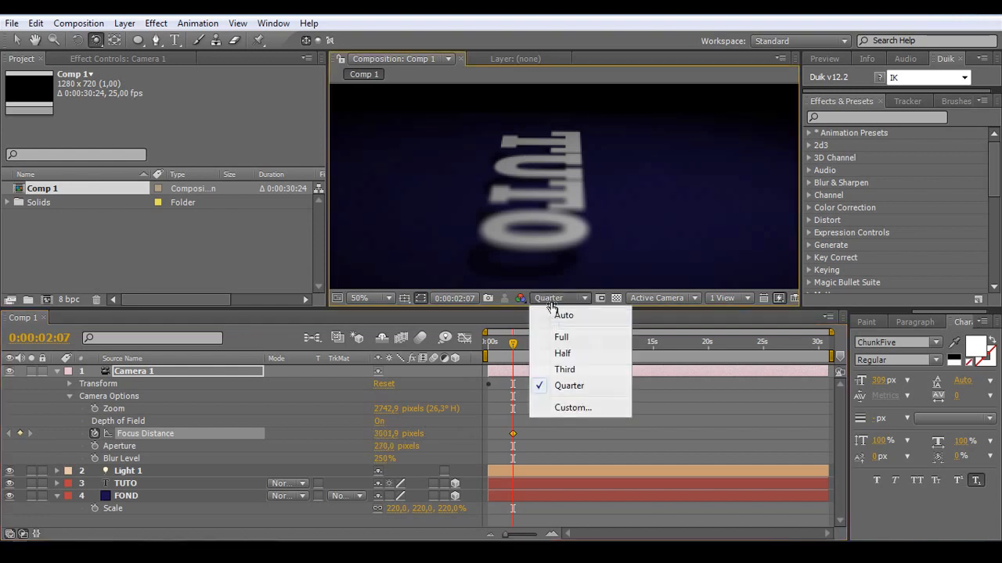
left_click(562, 355)
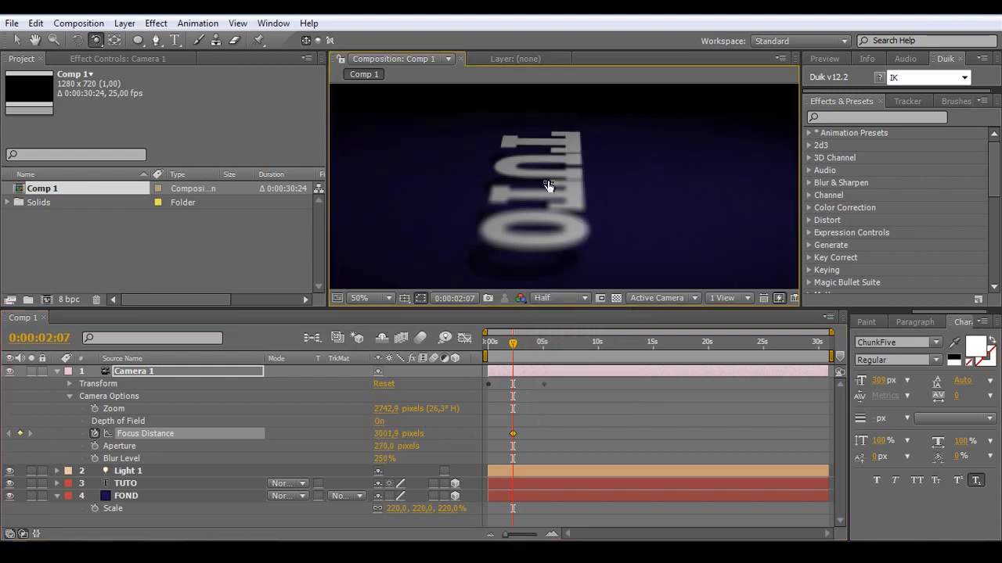
left_click_drag(383, 435, 415, 444)
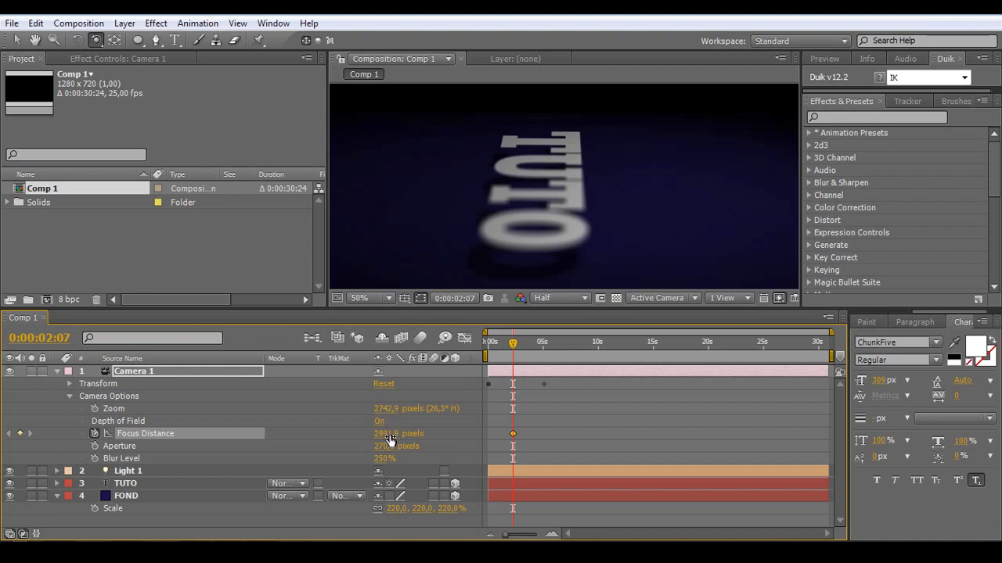
Add a second Focus Distance keyframe of 2500 pixels at 0:00:05:02.
left_click_drag(512, 346, 543, 350)
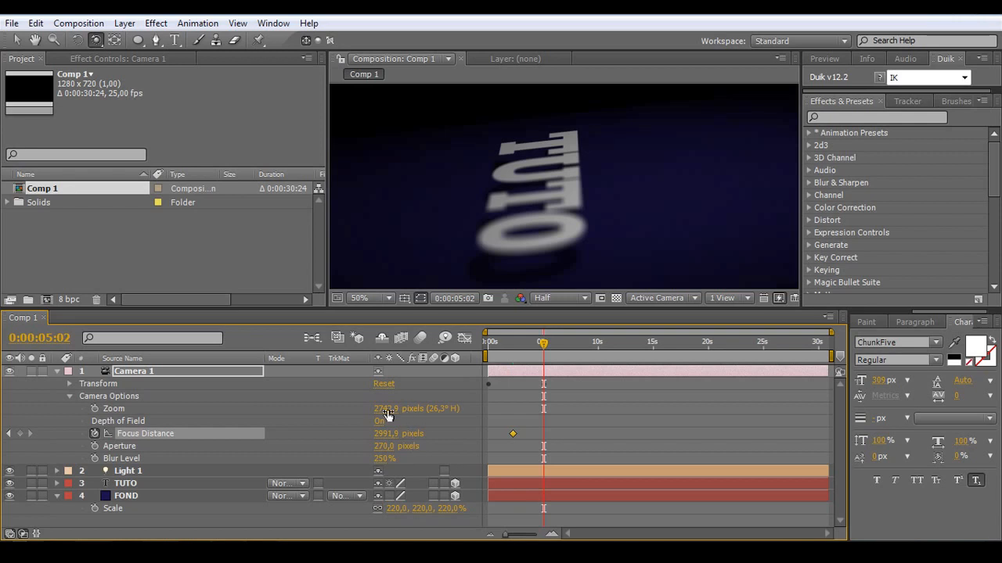
left_click(390, 435)
type("2500")
key("Return")
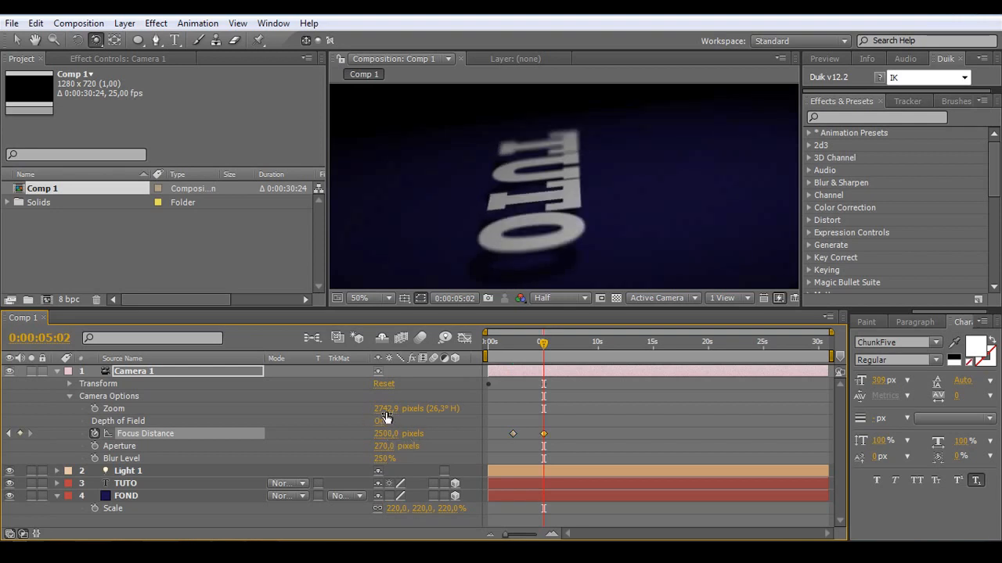
Set the Focus Distance at 0:00:05:02 to 2300 pixels and scrub back to about 0:00:01:02 to review the falling text.
left_click(380, 433)
type("2300")
key("Return")
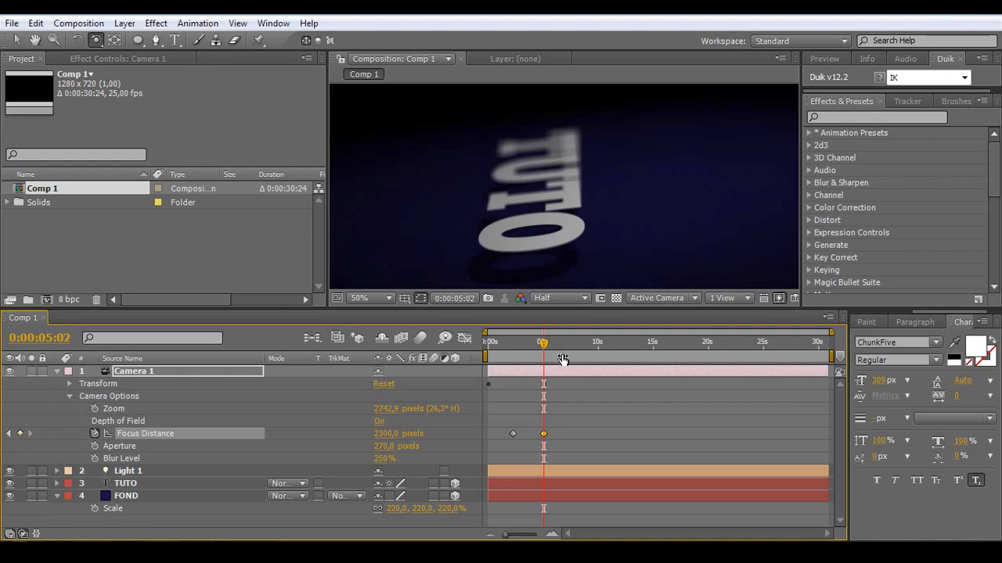
left_click_drag(543, 344, 501, 352)
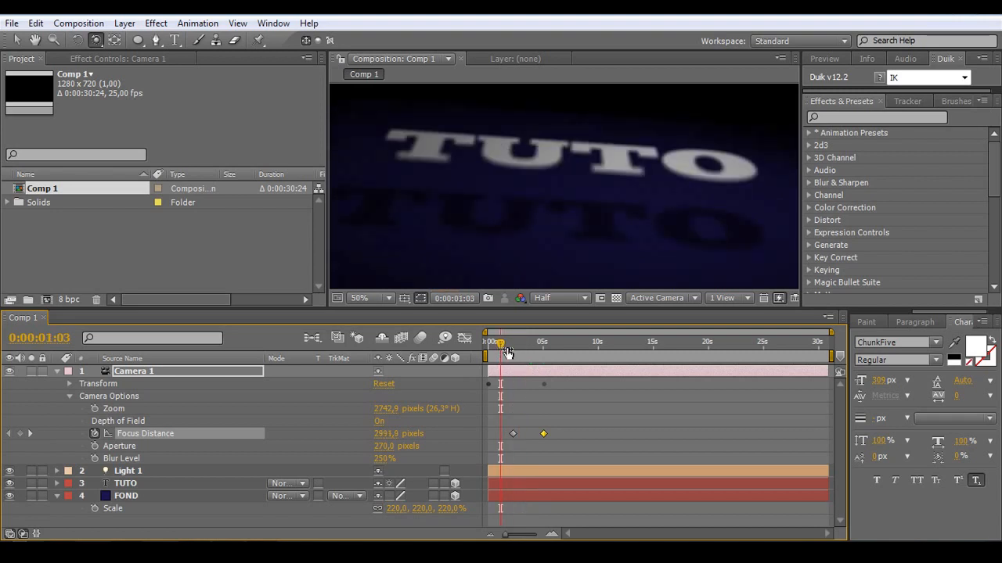
mouse_move(501, 352)
left_mouse_down()
mouse_move(491, 353)
mouse_move(500, 351)
left_mouse_up()
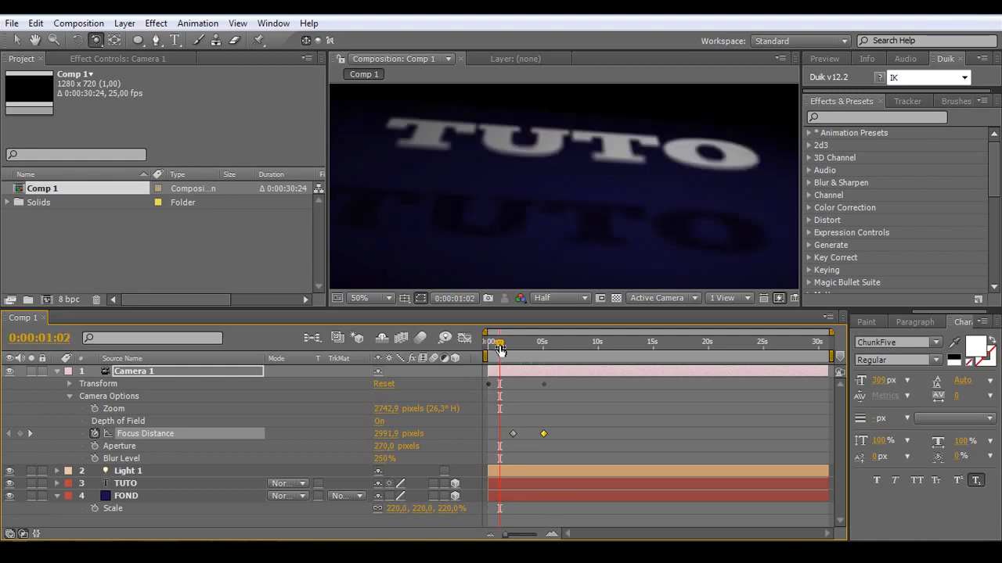
Add a Focus Distance keyframe of 2400 pixels to Camera 1 at 0:00:01:02 and apply Easy Ease to all Focus Distance keyframes.
left_click(391, 437)
type("3")
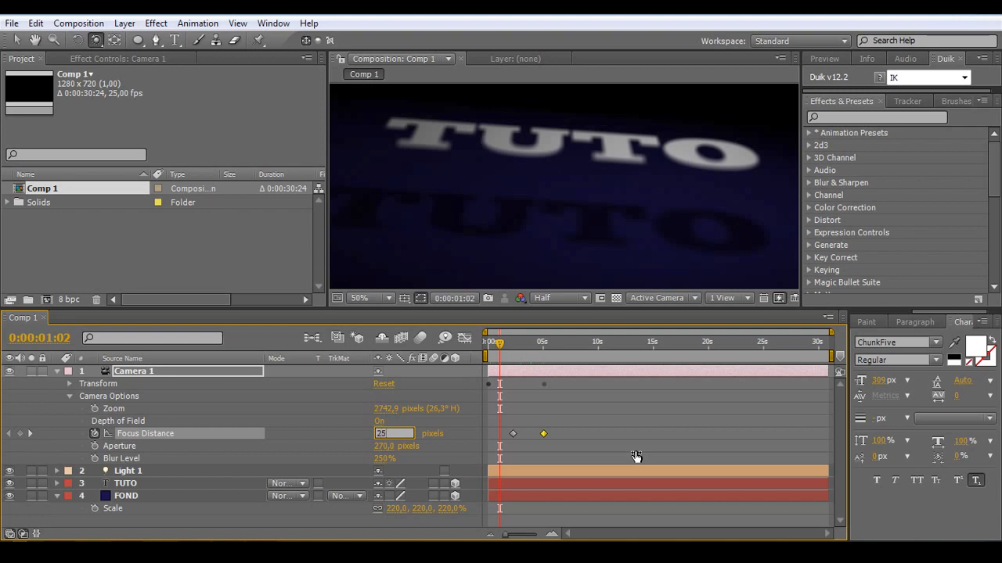
type("500")
key("Return")
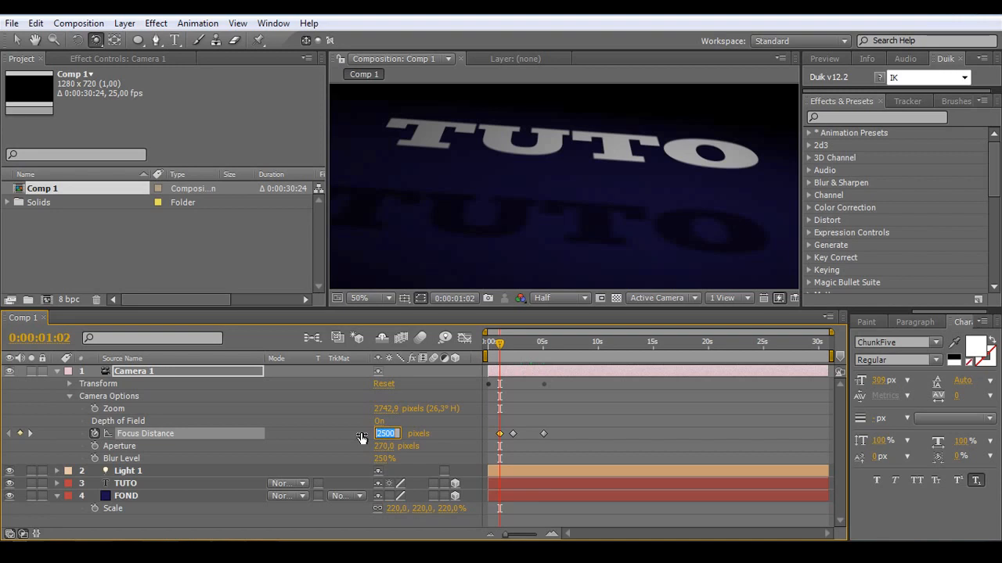
type("2400")
key("Return")
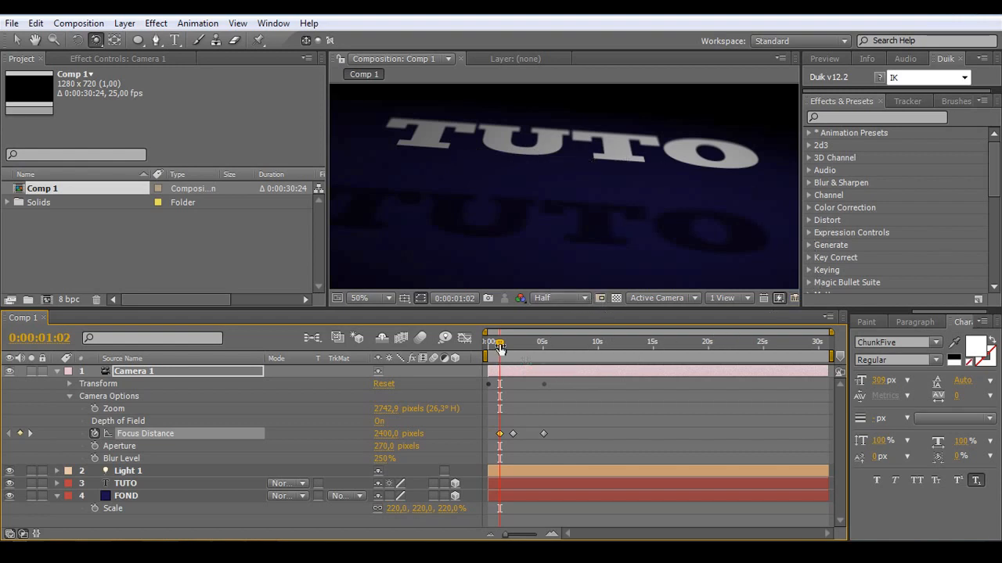
left_click_drag(562, 426, 510, 442)
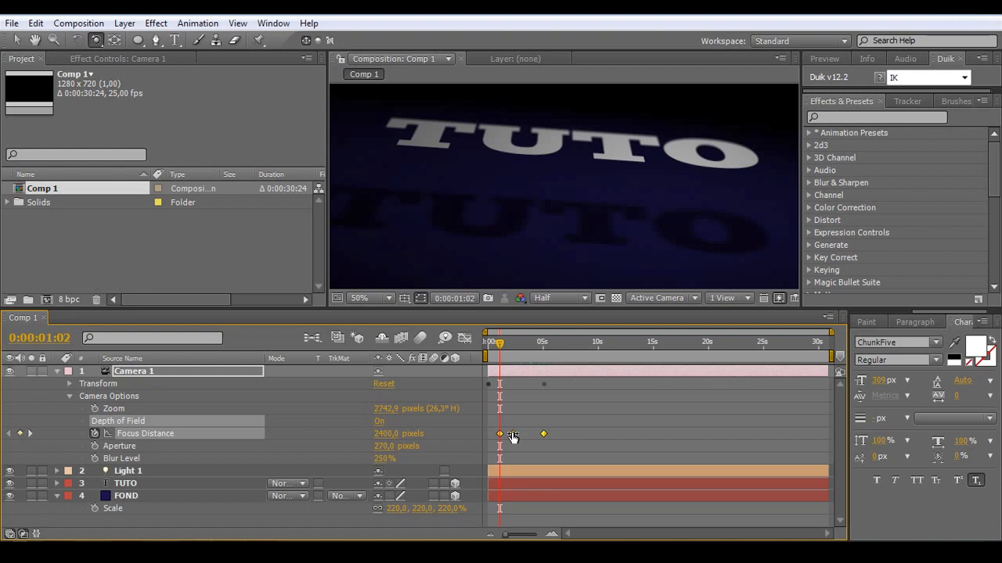
key("F9")
At 0:00:06:03, add a Position keyframe to the TUTO layer that holds its current value, and move the keyframe slightly earlier.
left_click_drag(503, 350, 549, 357)
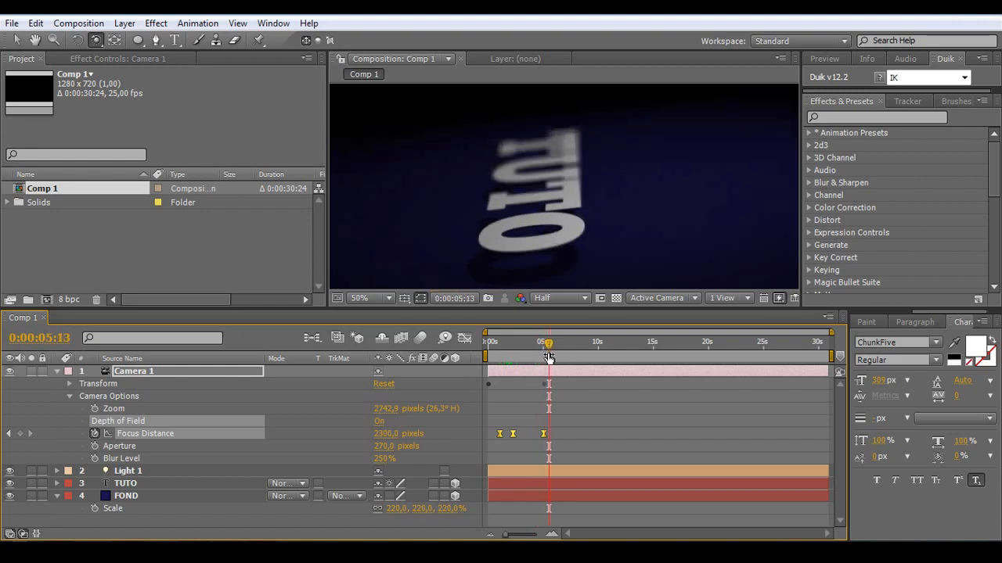
left_click_drag(549, 357, 560, 351)
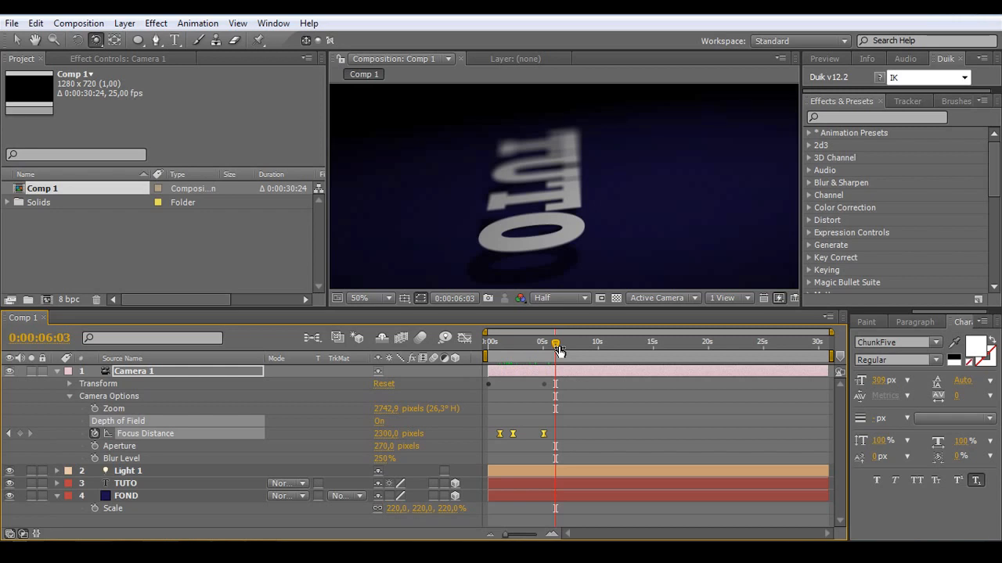
left_click_drag(560, 352, 559, 349)
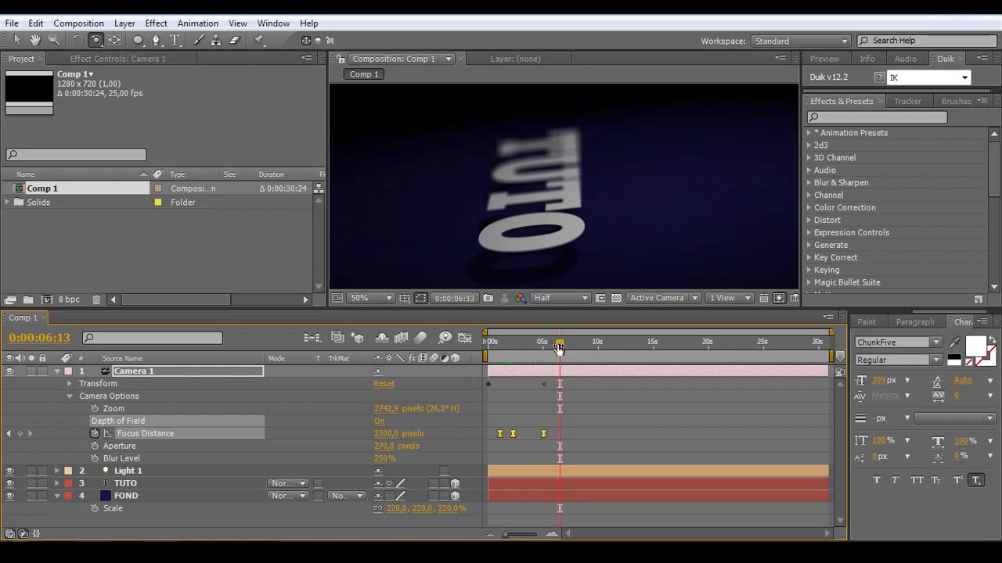
left_click_drag(559, 349, 554, 350)
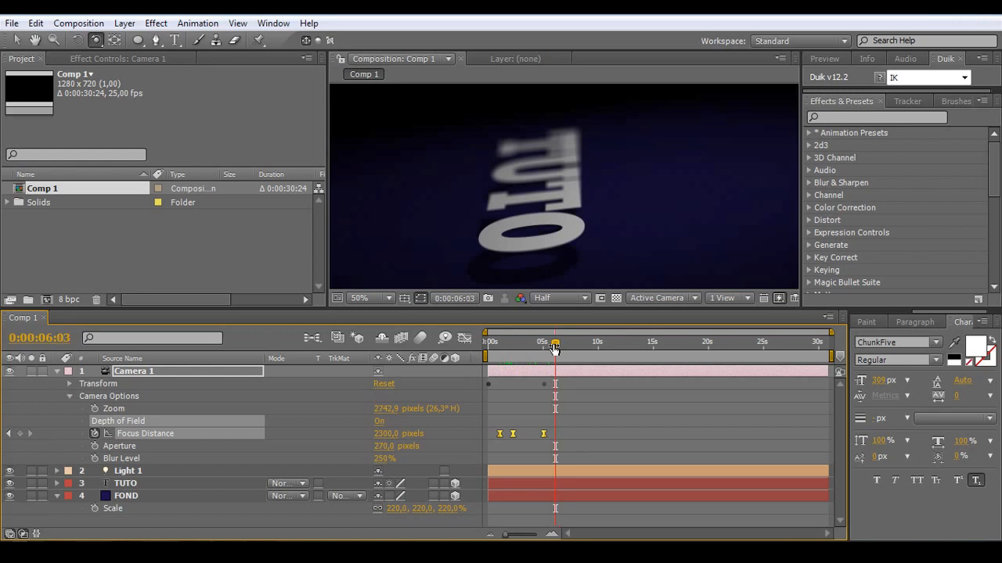
left_click(57, 484)
scroll(154, 474, "down", 3)
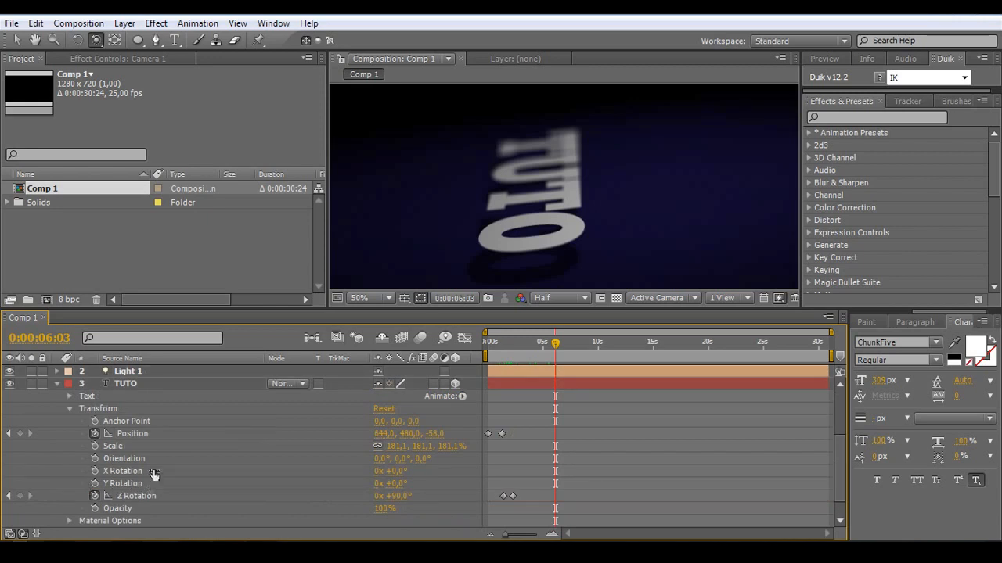
left_click(20, 434)
left_click_drag(554, 444, 548, 443)
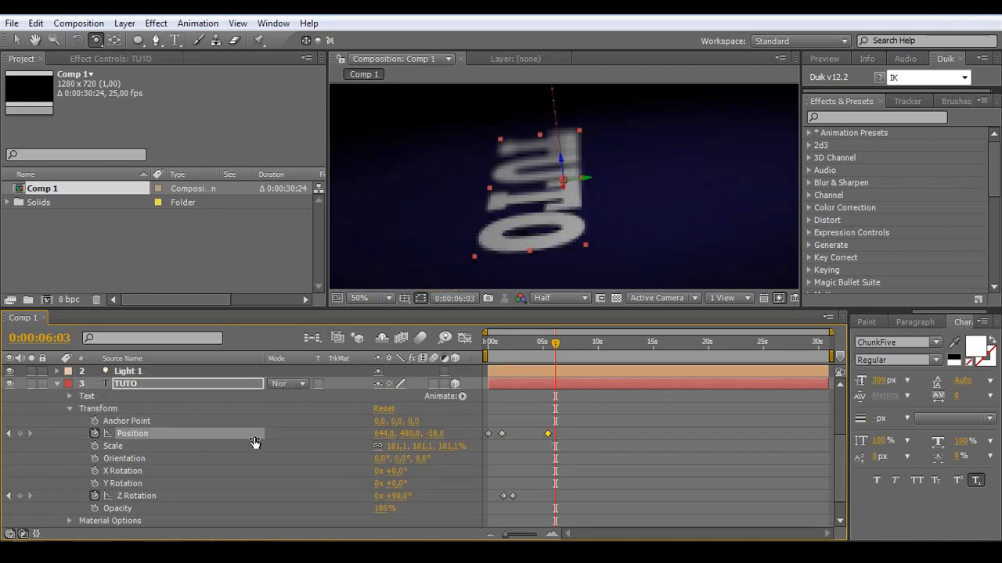
Set the TUTO layer's Y position at 0:00:06:03 to about 1798 to slide the text out of frame.
left_click_drag(404, 436, 883, 415)
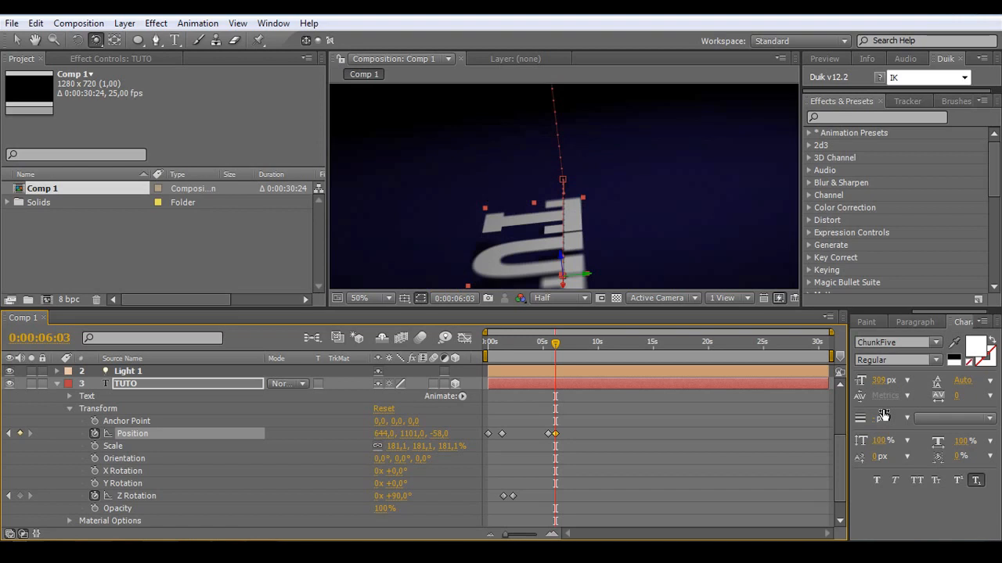
left_click(442, 435)
left_click_drag(418, 435, 579, 436)
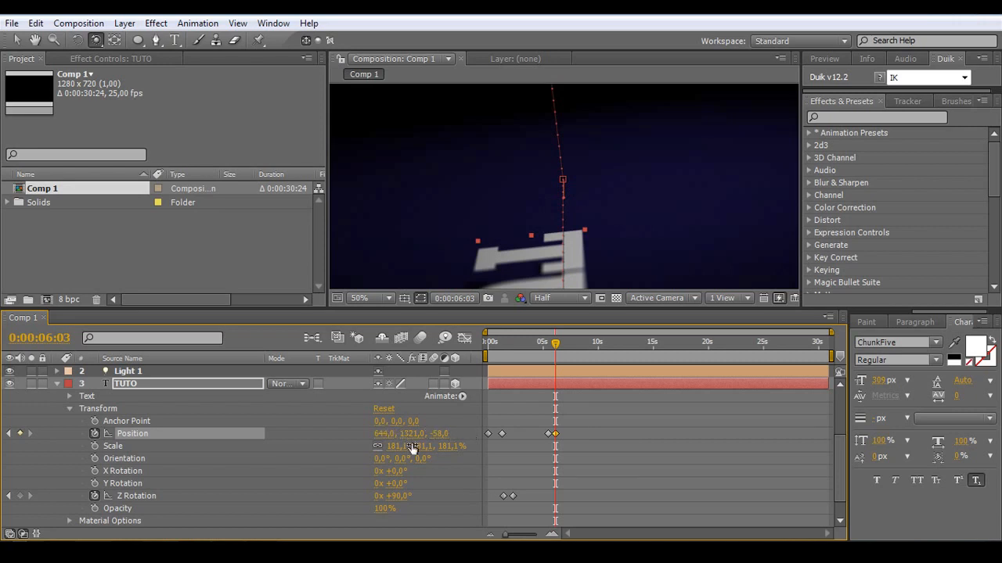
left_click_drag(409, 434, 735, 432)
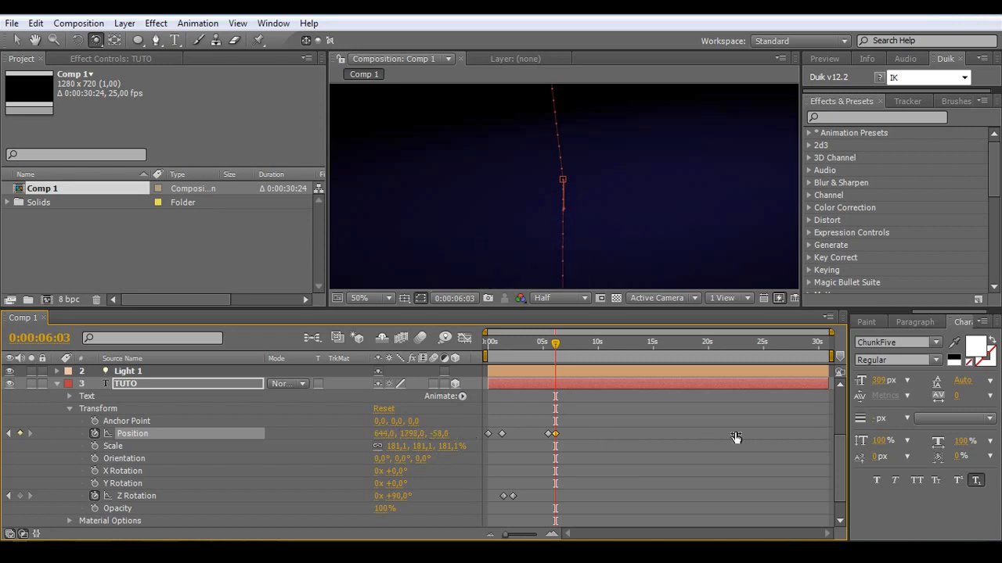
Apply Easy Ease to all of the TUTO layer's Position and Z Rotation keyframes.
left_click_drag(591, 428, 442, 452)
key("F9")
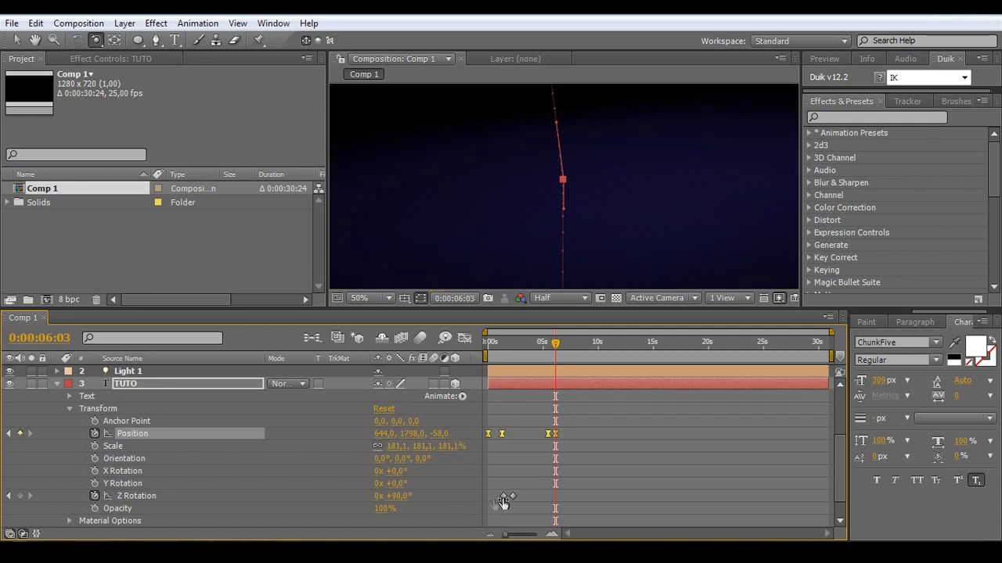
left_click(503, 506)
left_click_drag(520, 490, 499, 506)
key("F9")
Keyframe TUTO's Z position to about -76 at 0:00:04:02, -47.9 at 0:00:03:02 and -17.1 at 0:00:02:03.
left_click_drag(555, 347, 530, 352)
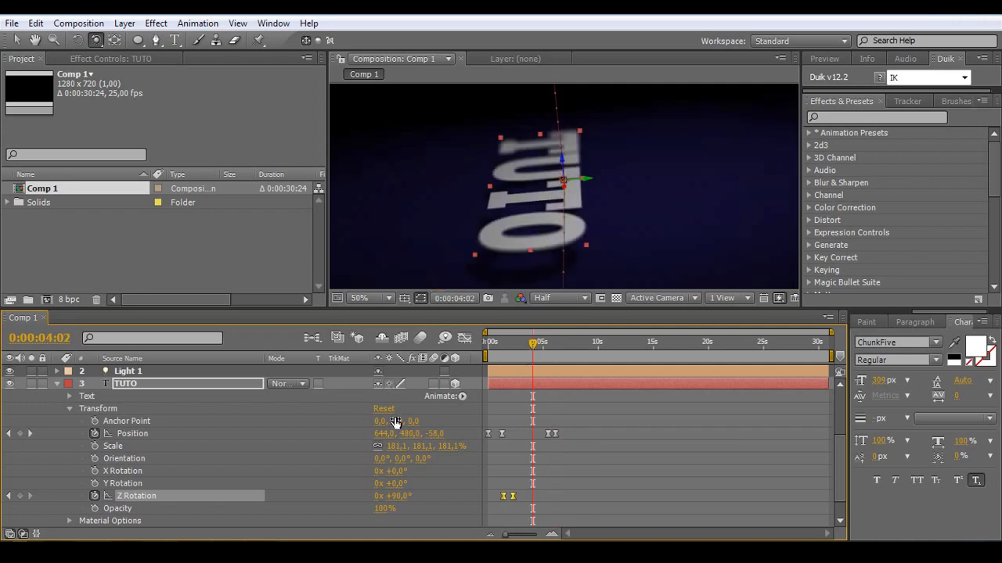
mouse_move(437, 435)
left_mouse_down()
mouse_move(449, 436)
mouse_move(430, 433)
left_mouse_up()
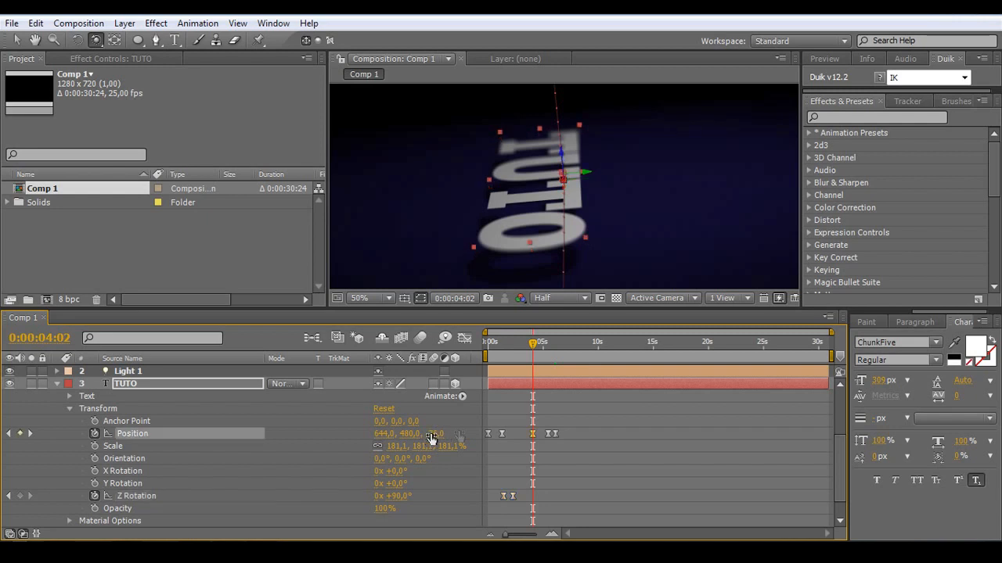
left_click(521, 343)
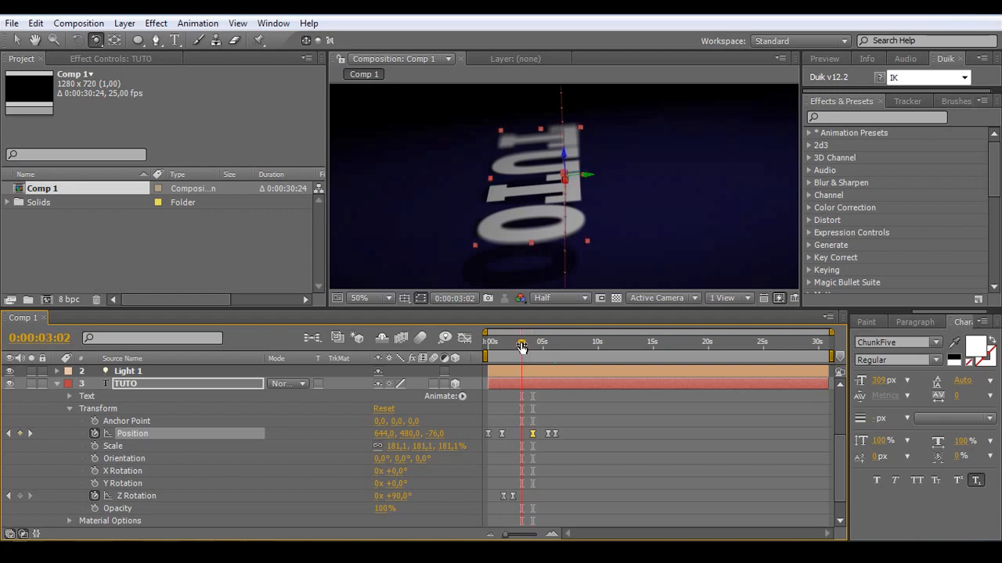
left_click_drag(438, 437, 456, 436)
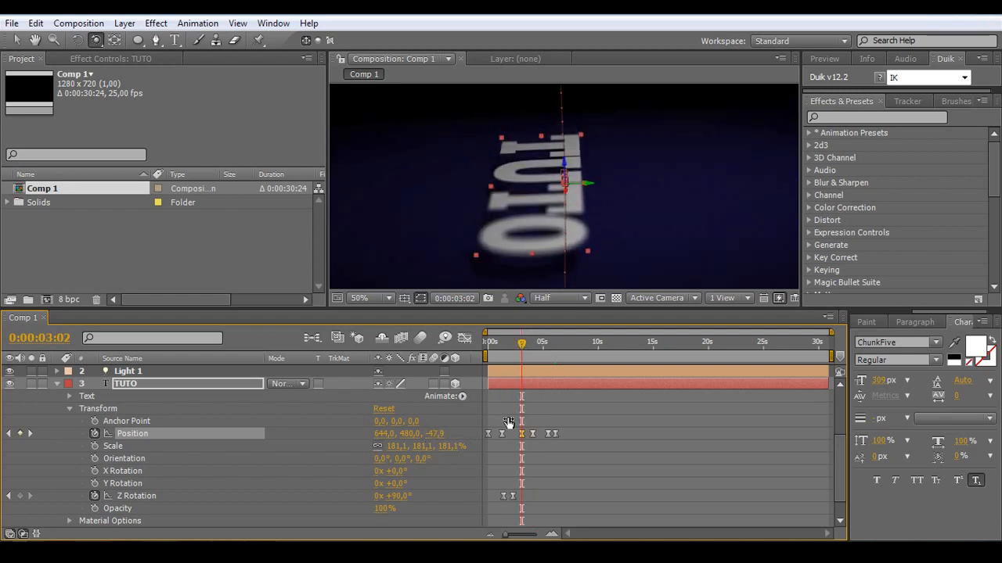
left_click_drag(521, 342, 511, 343)
left_click_drag(436, 436, 452, 442)
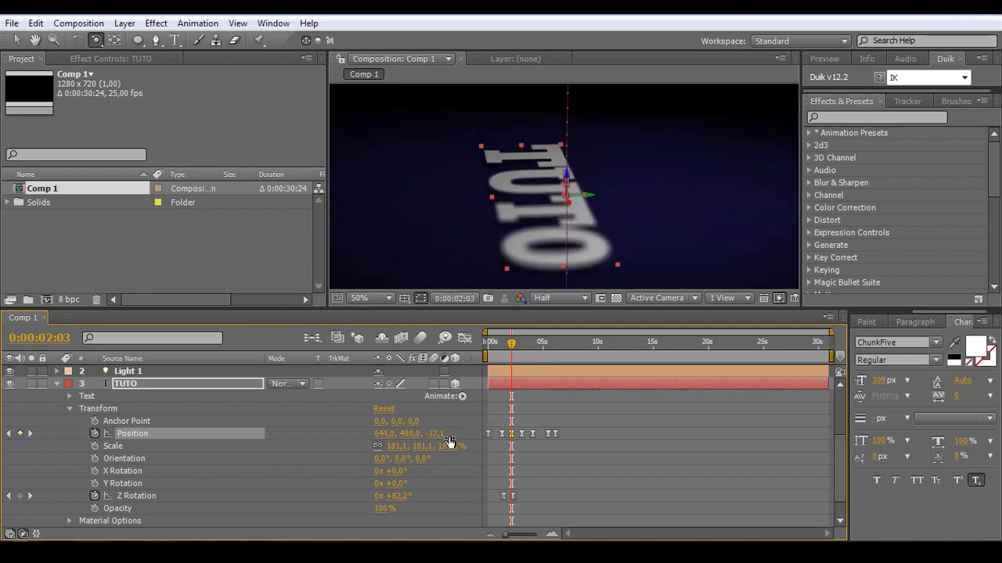
Adjust the TUTO layer's Z position at 0:00:04:20 to add another floating keyframe.
left_click(643, 462)
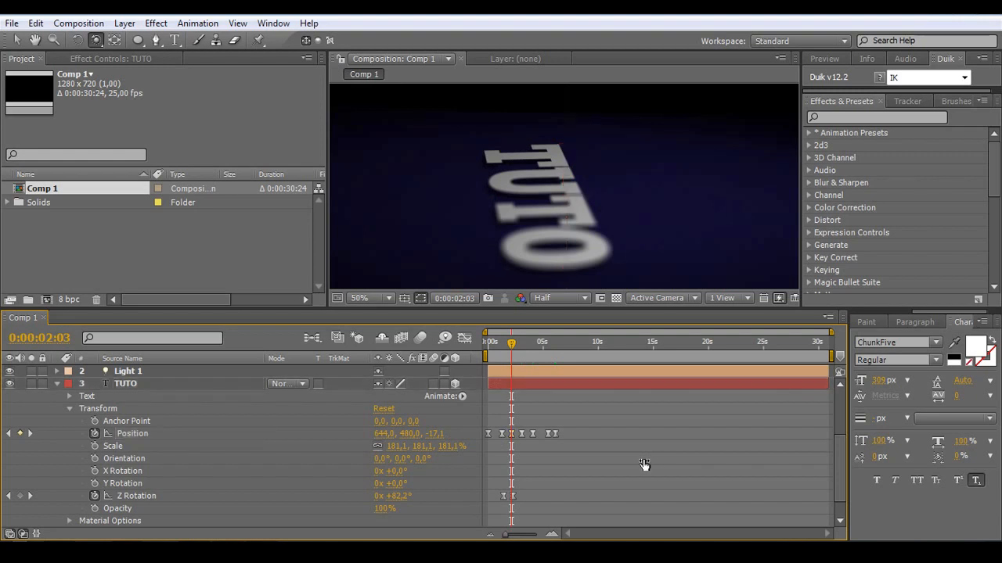
left_click(542, 350)
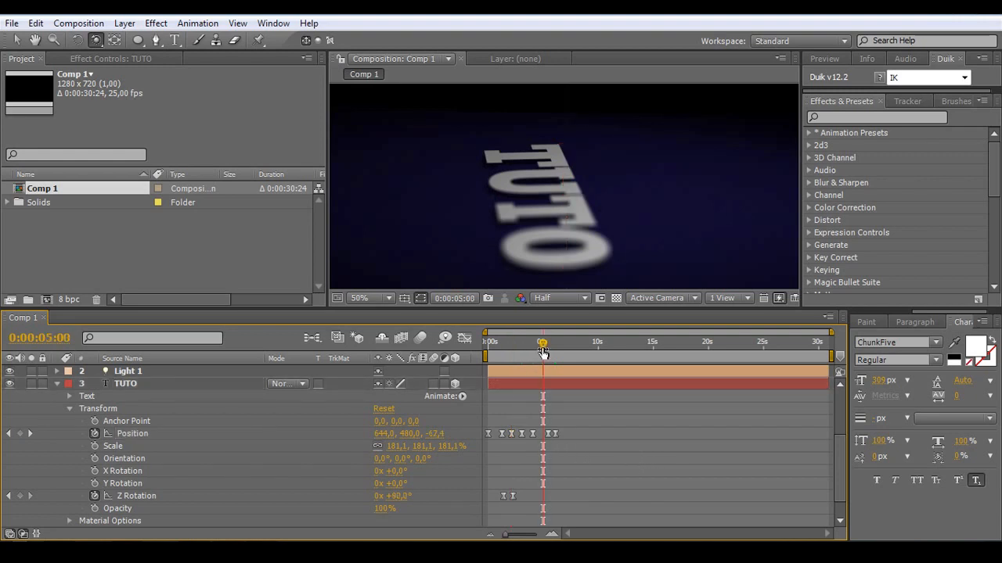
left_click(540, 349)
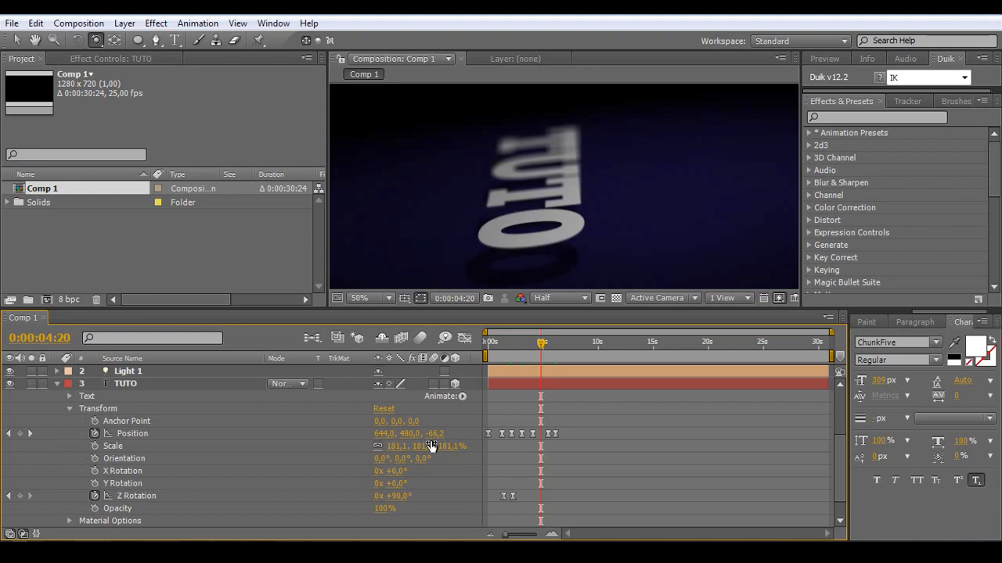
left_click_drag(439, 442, 477, 439)
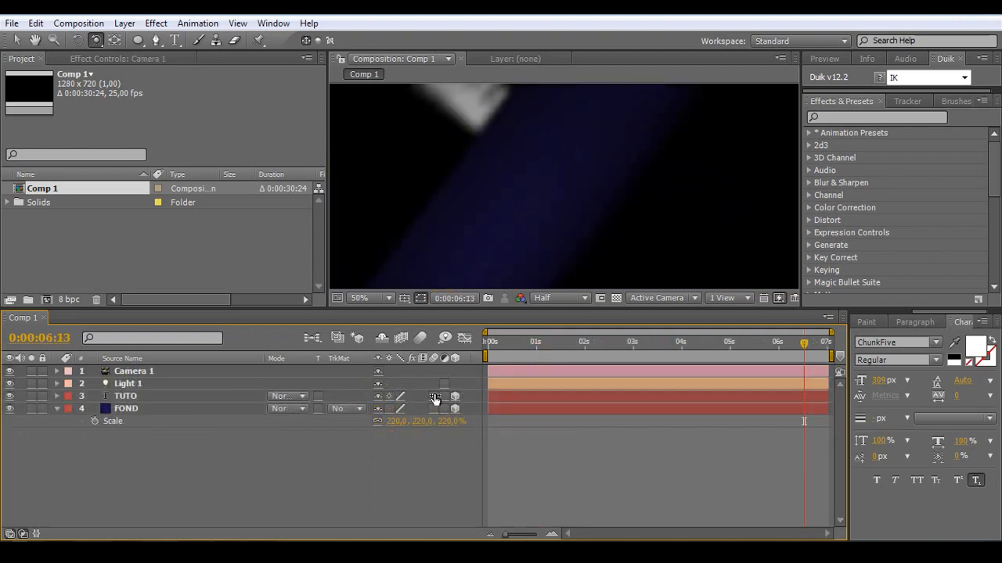
Enable motion blur on the TUTO and FOND layers and for the composition, and go to 0:00:03:14.
left_click_drag(435, 398, 432, 409)
left_click(420, 338)
left_click(661, 344)
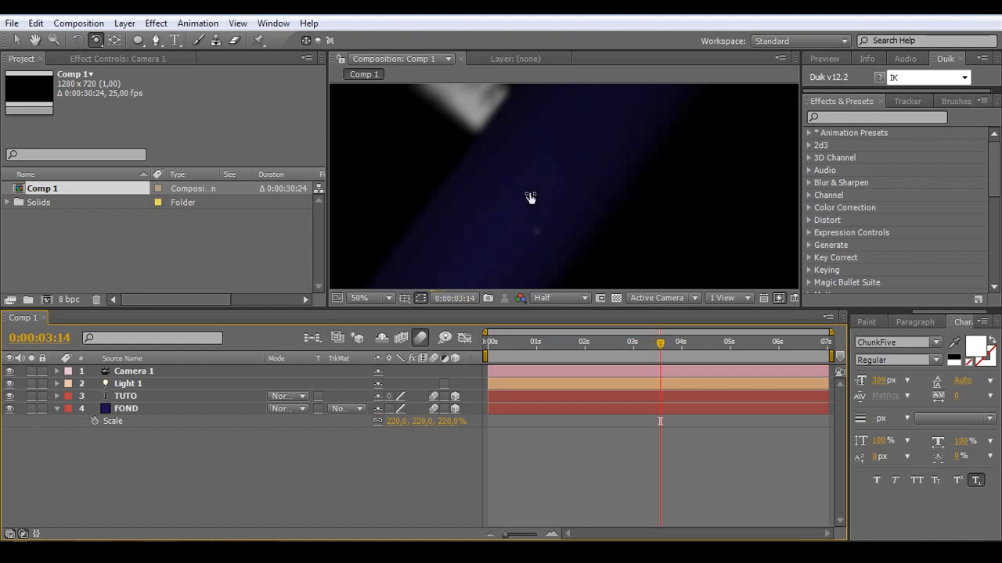
Zoom the composition view to 25% and run a RAM preview of the finished animation.
scroll(532, 203, "down", 2)
scroll(533, 203, "up", 2)
scroll(531, 204, "down", 2)
scroll(532, 208, "up", 1)
key("KP_0")
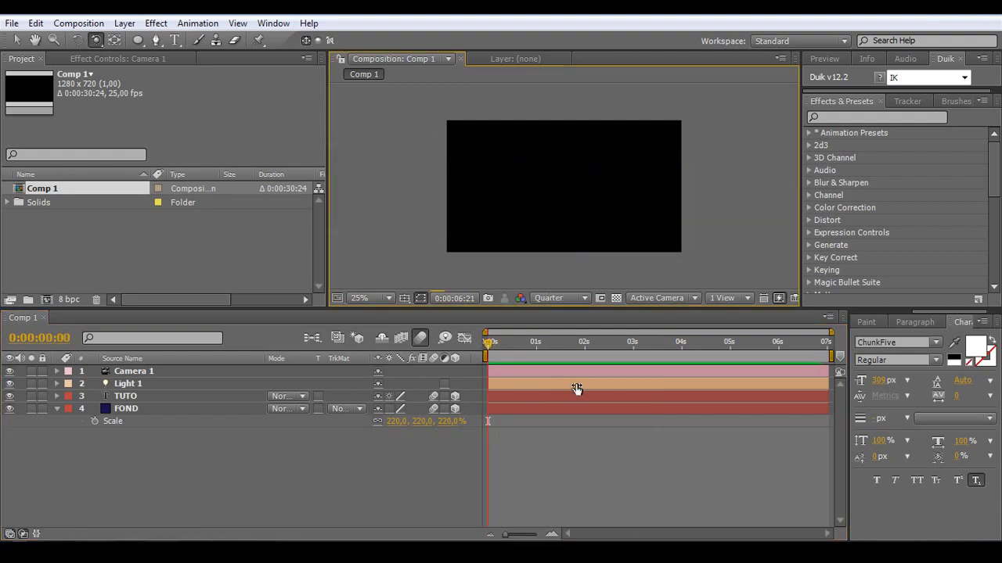